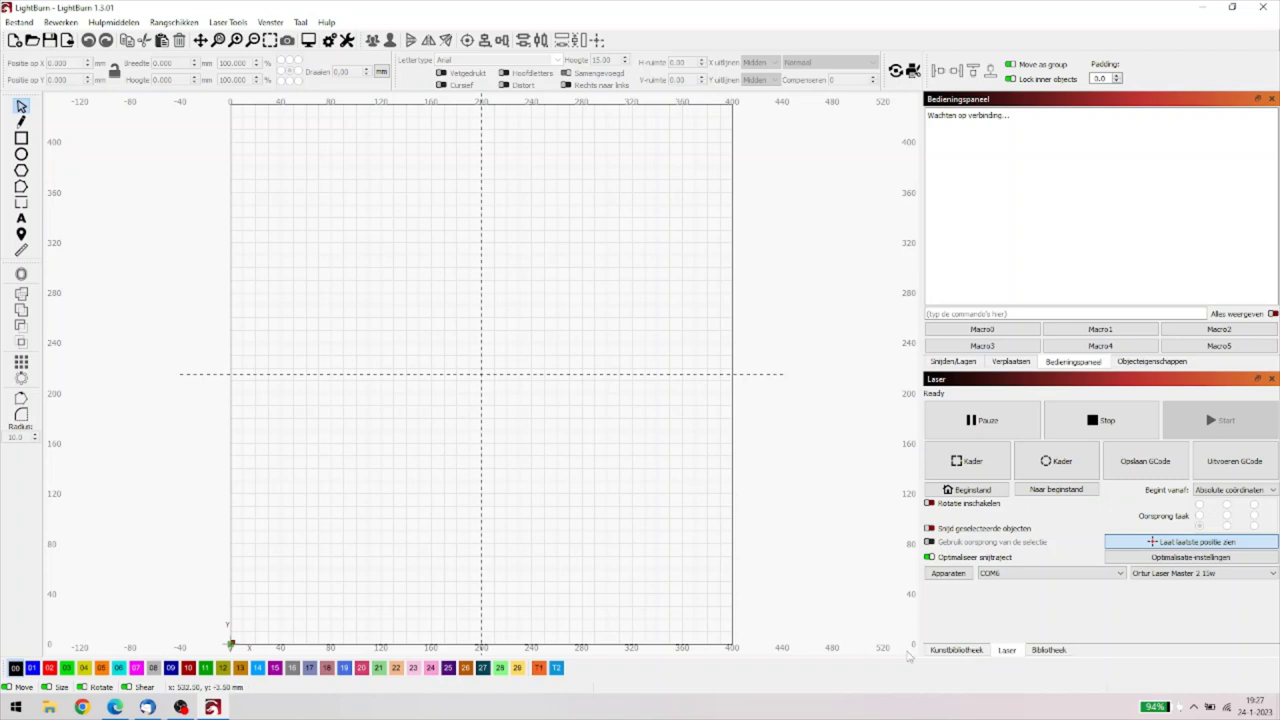
Step: Scan for USB-connected lasers from the device list and choose the detected Ortur LM3 (400mm x 400mm) at COM4 for adding
click(944, 573)
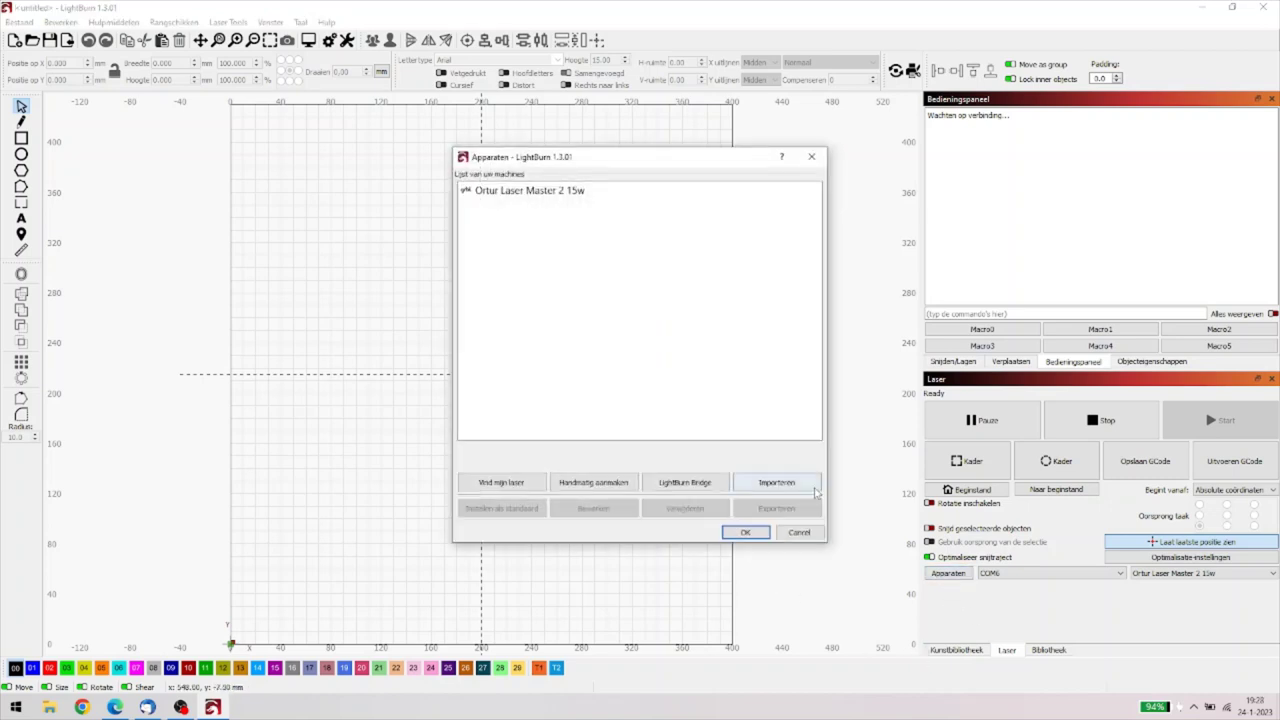
click(500, 483)
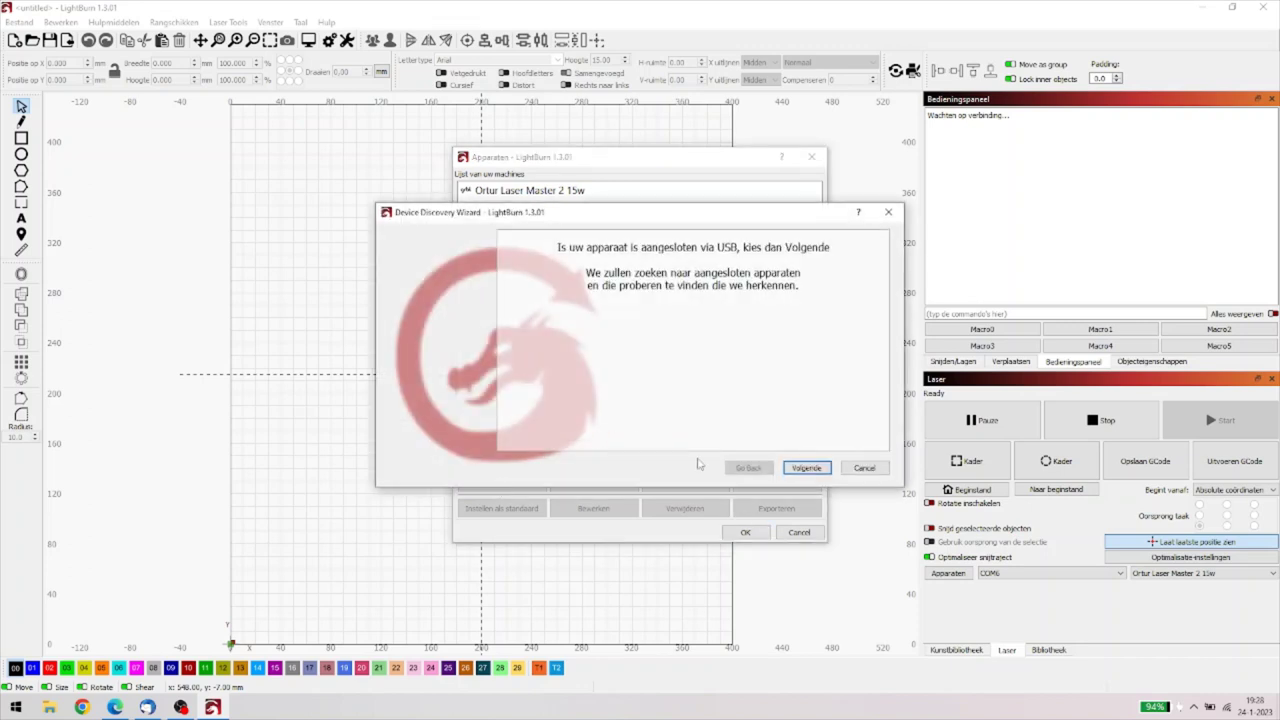
click(811, 470)
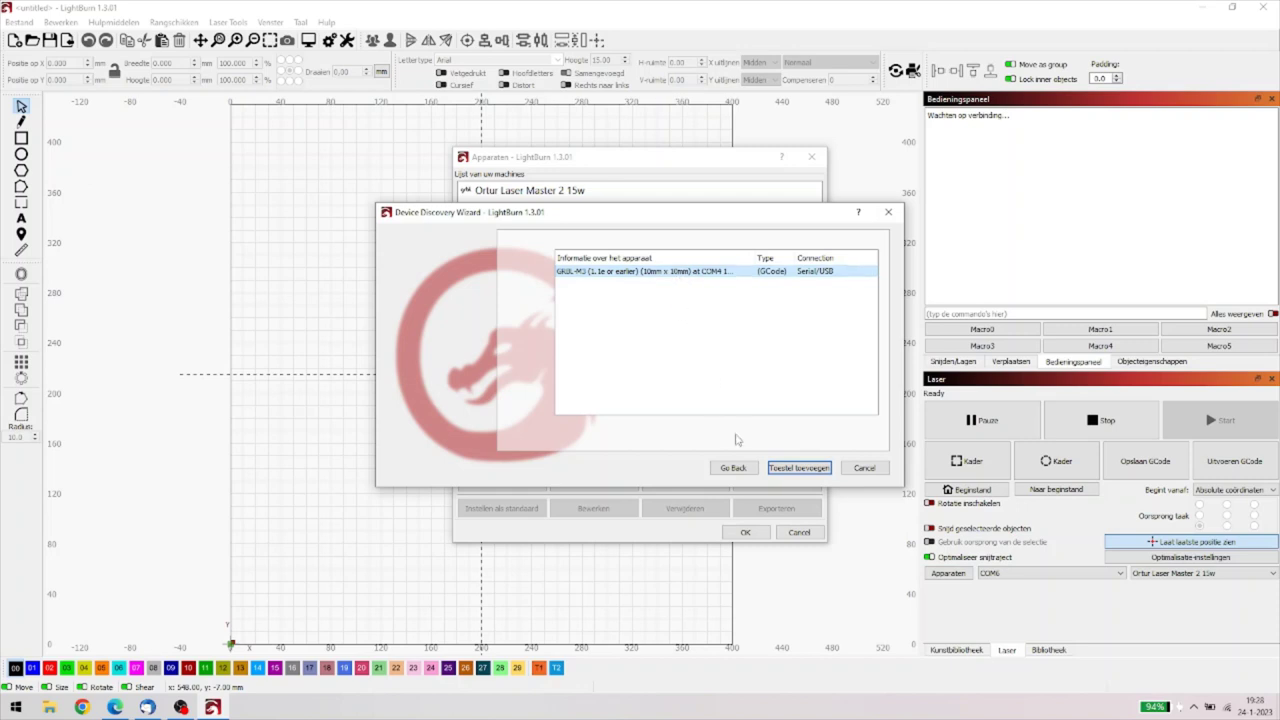
click(734, 468)
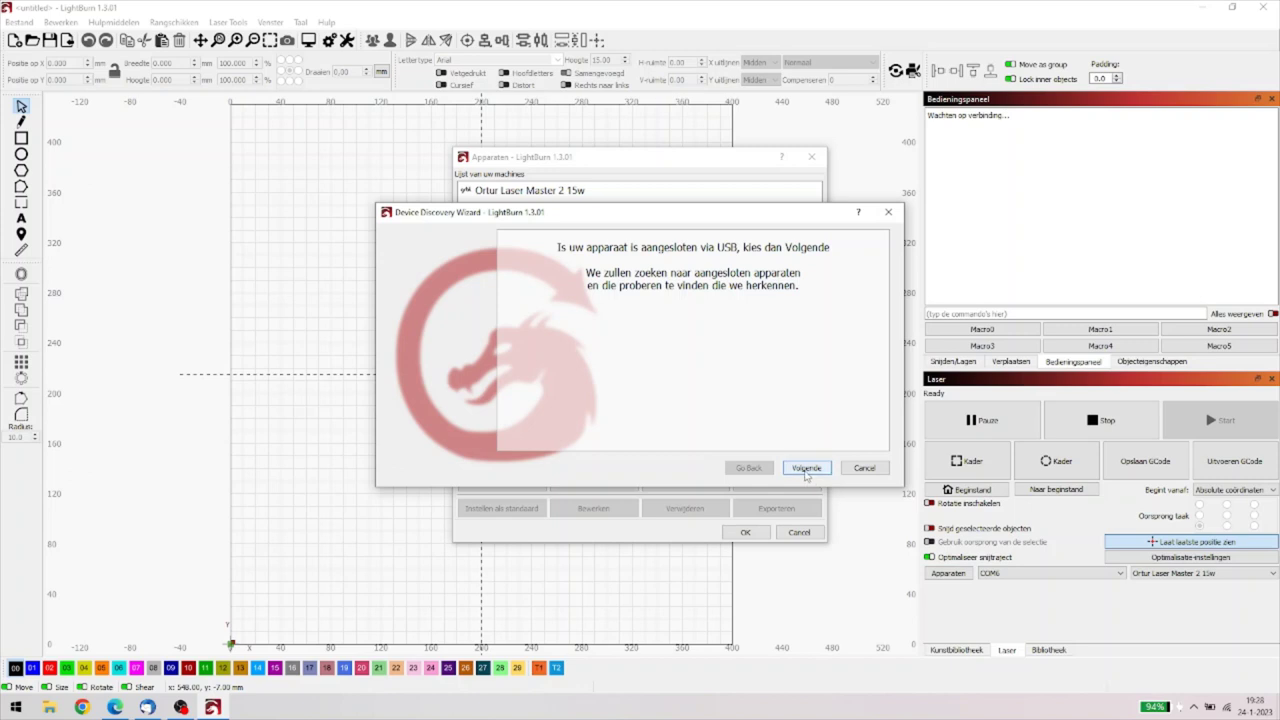
click(806, 468)
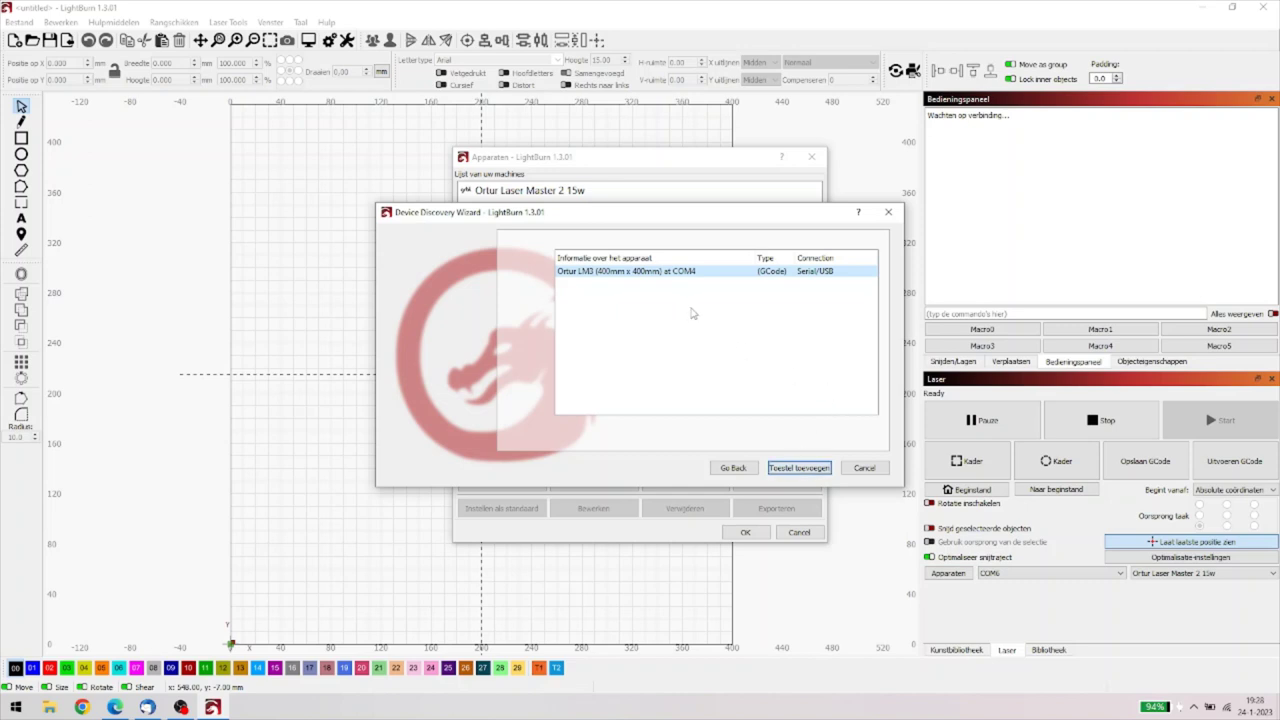
click(790, 467)
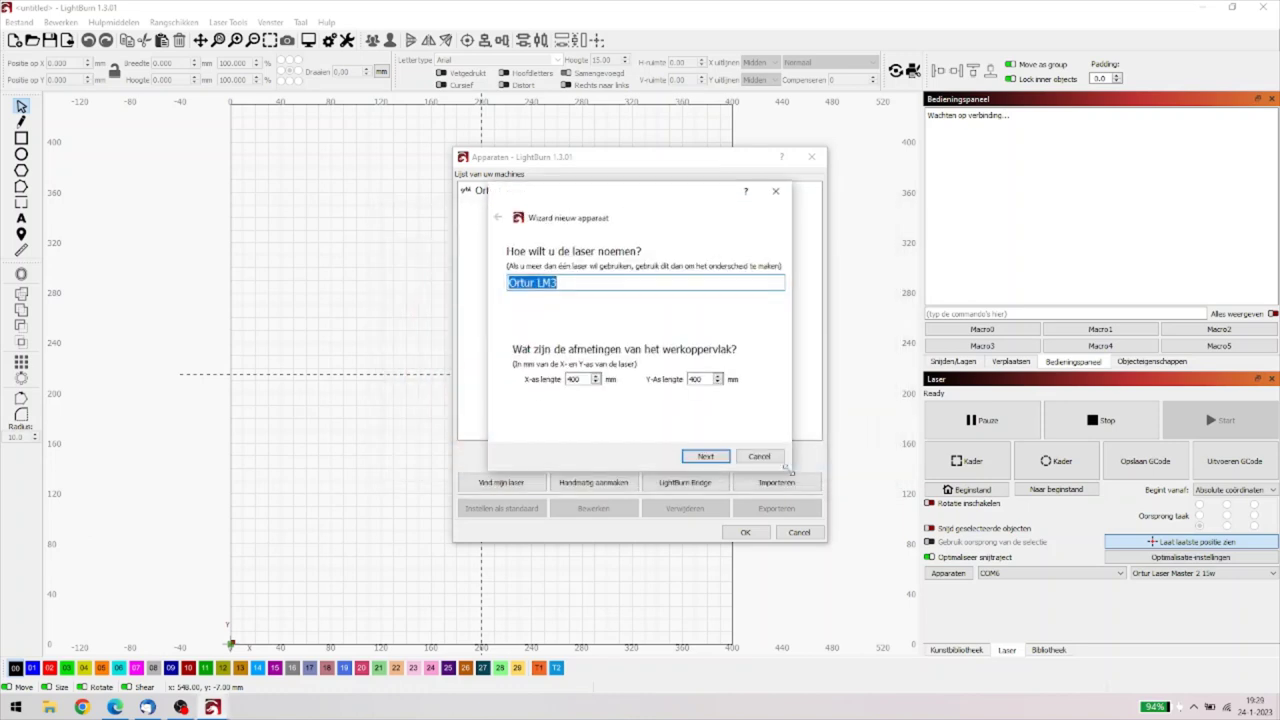
Step: Name the new laser "Ortur Laser Master 3 WiFi" and accept the 400 x 400 mm work area
click(638, 282)
key(BackSpace)
key(BackSpace)
text(a)
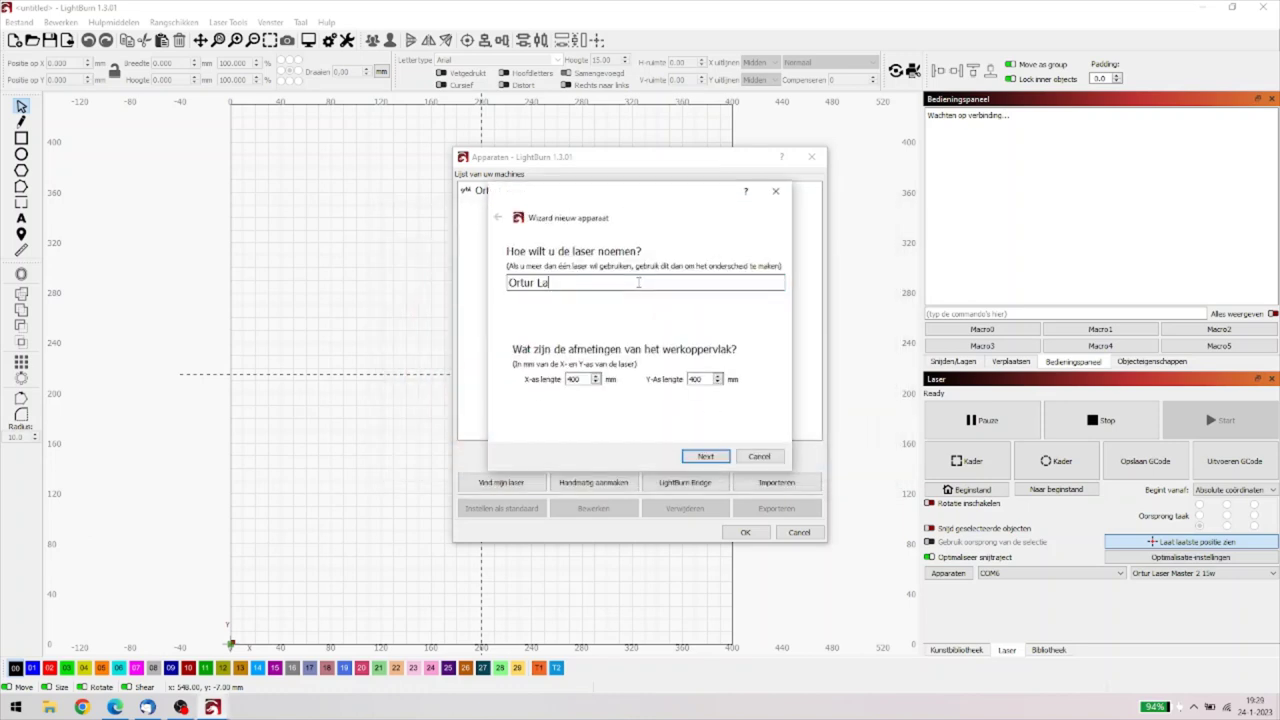
text(ser Master 3 WiFi)
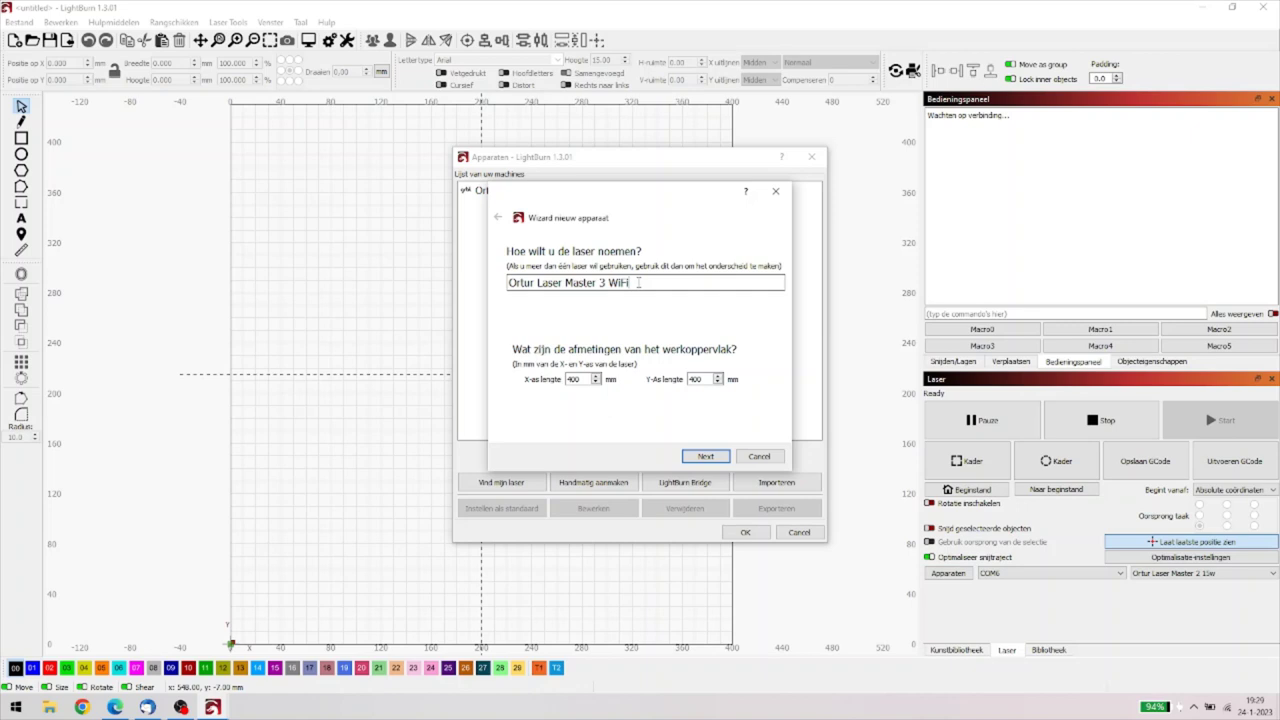
click(705, 456)
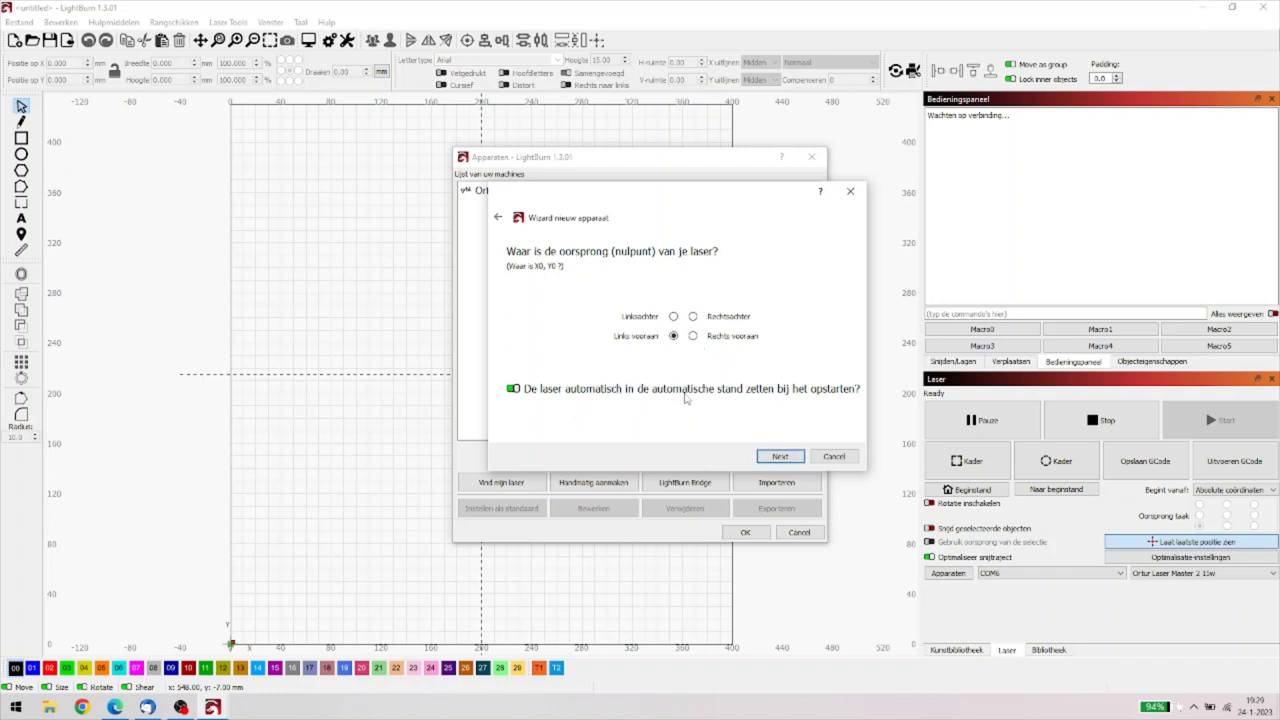
Step: Finish adding the laser with a front-left origin and automatic homing at startup, and make it the default device
click(775, 458)
click(776, 459)
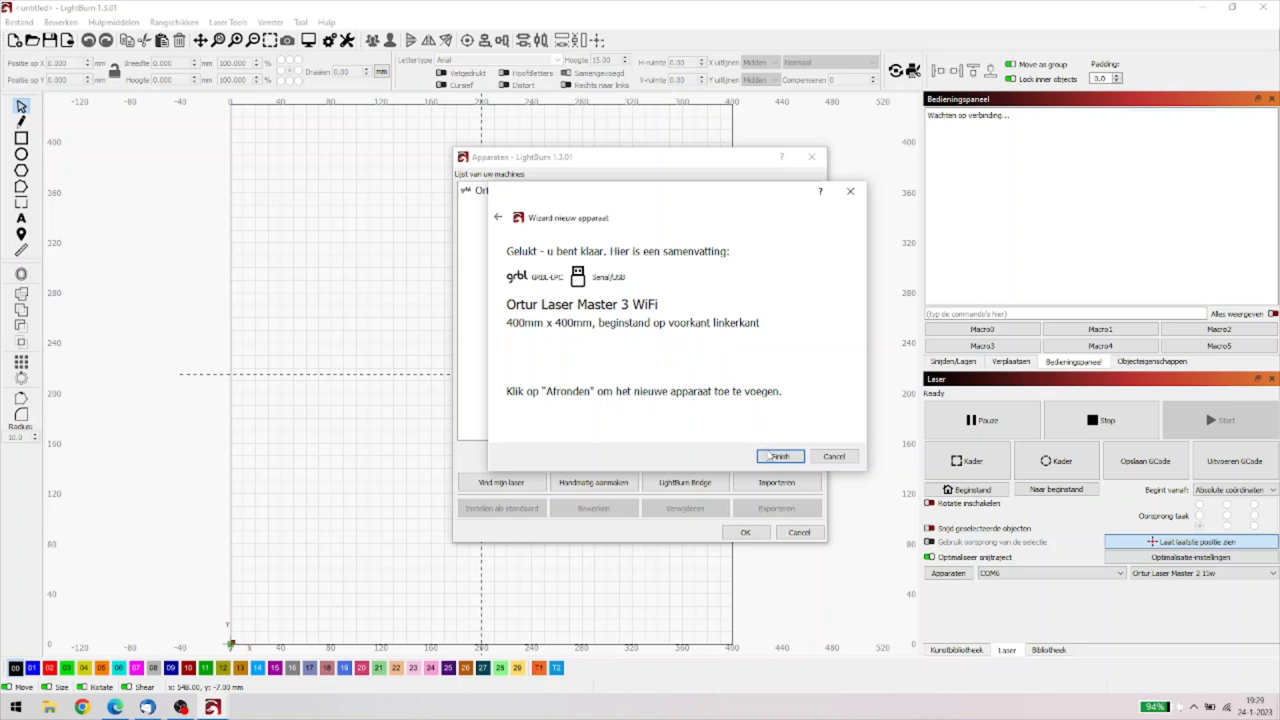
click(780, 457)
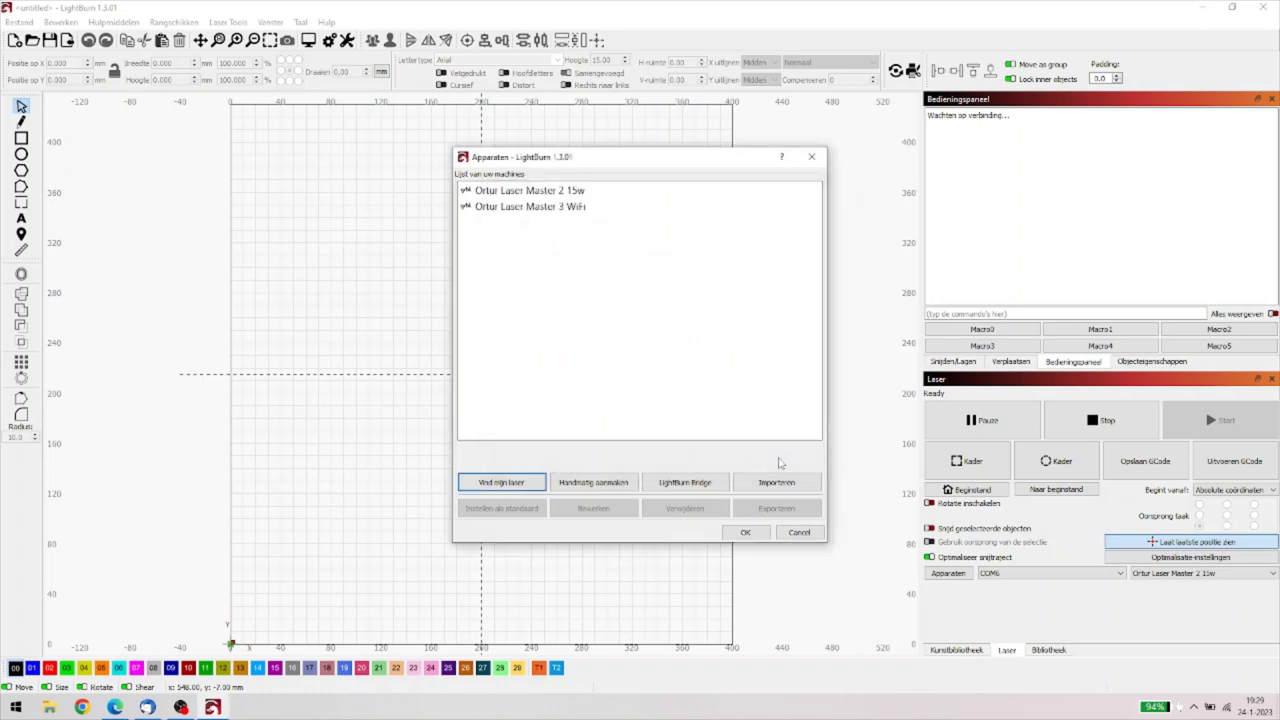
click(508, 208)
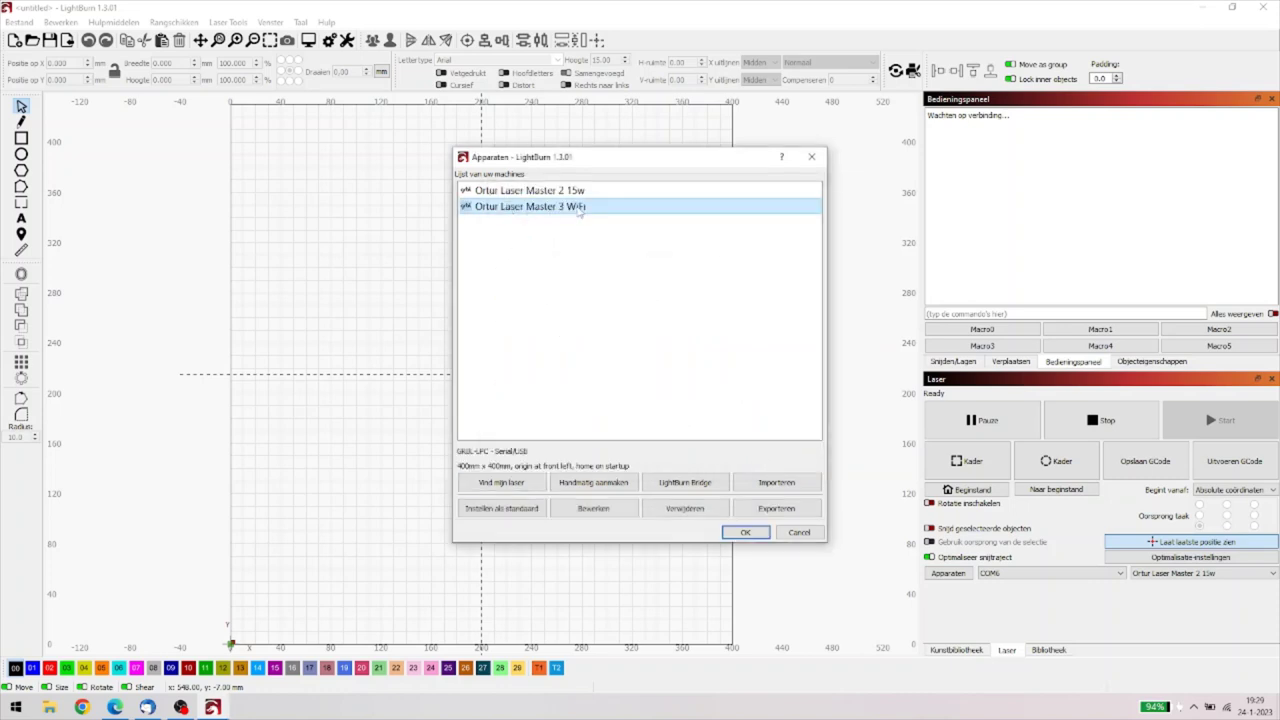
click(497, 514)
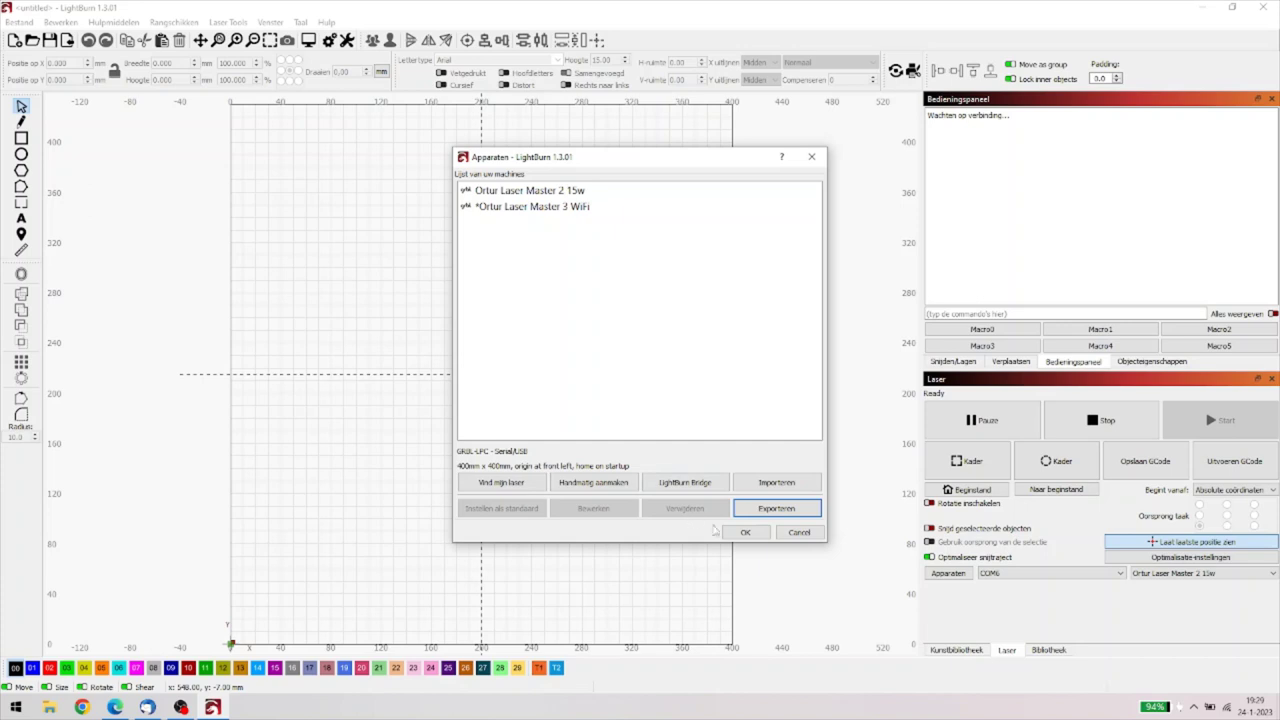
click(743, 533)
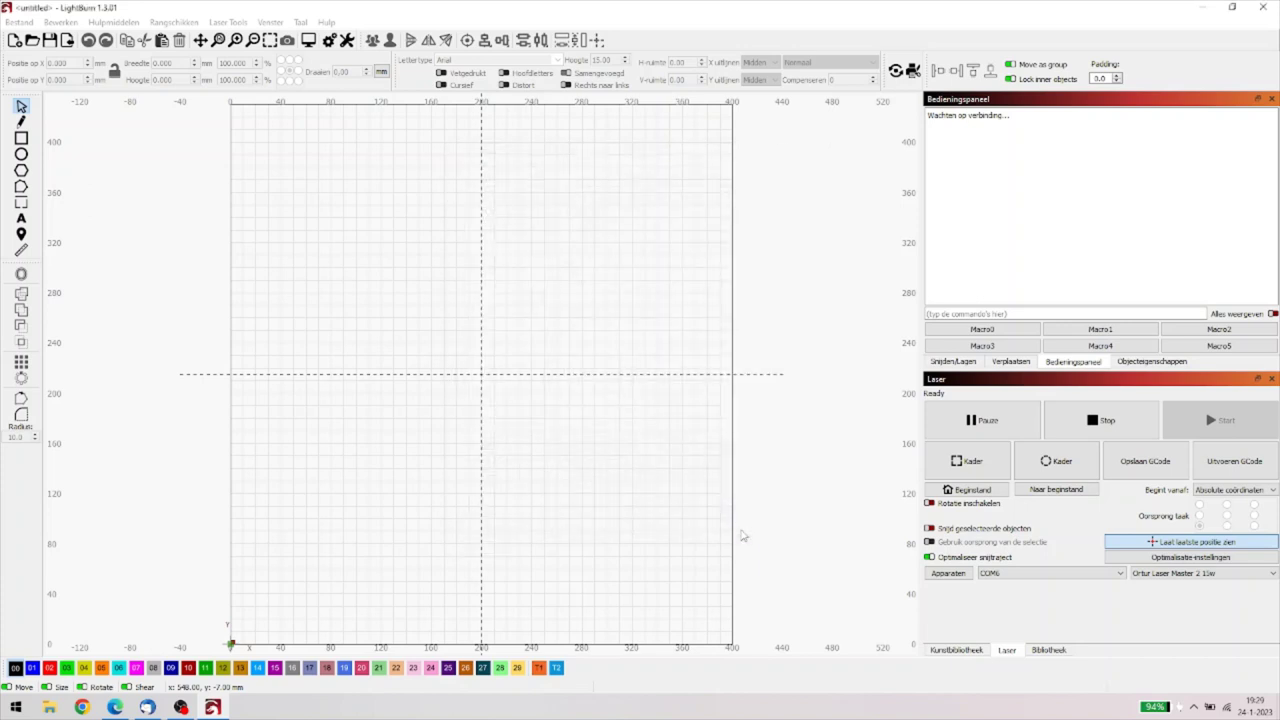
Step: Select Ortur Laser Master 3 WiFi as the active laser and connect it through port COM4
click(1163, 573)
click(1127, 601)
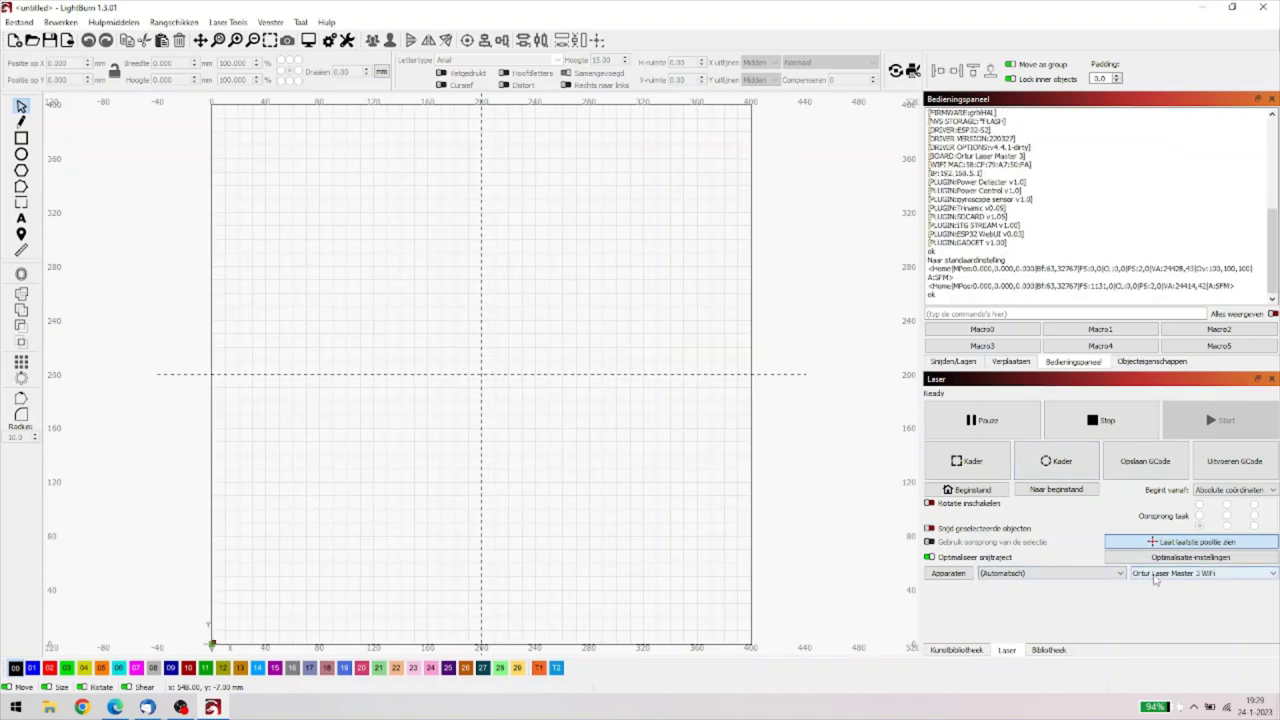
click(1155, 578)
click(1155, 580)
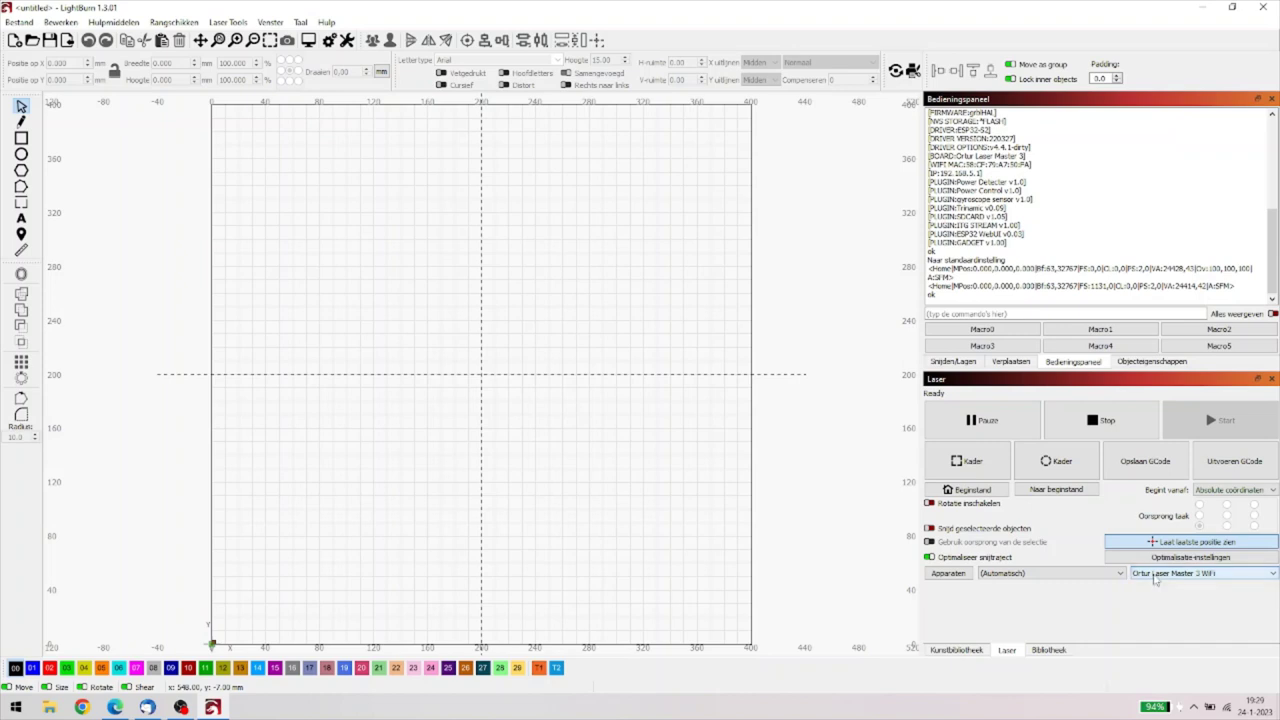
click(1054, 575)
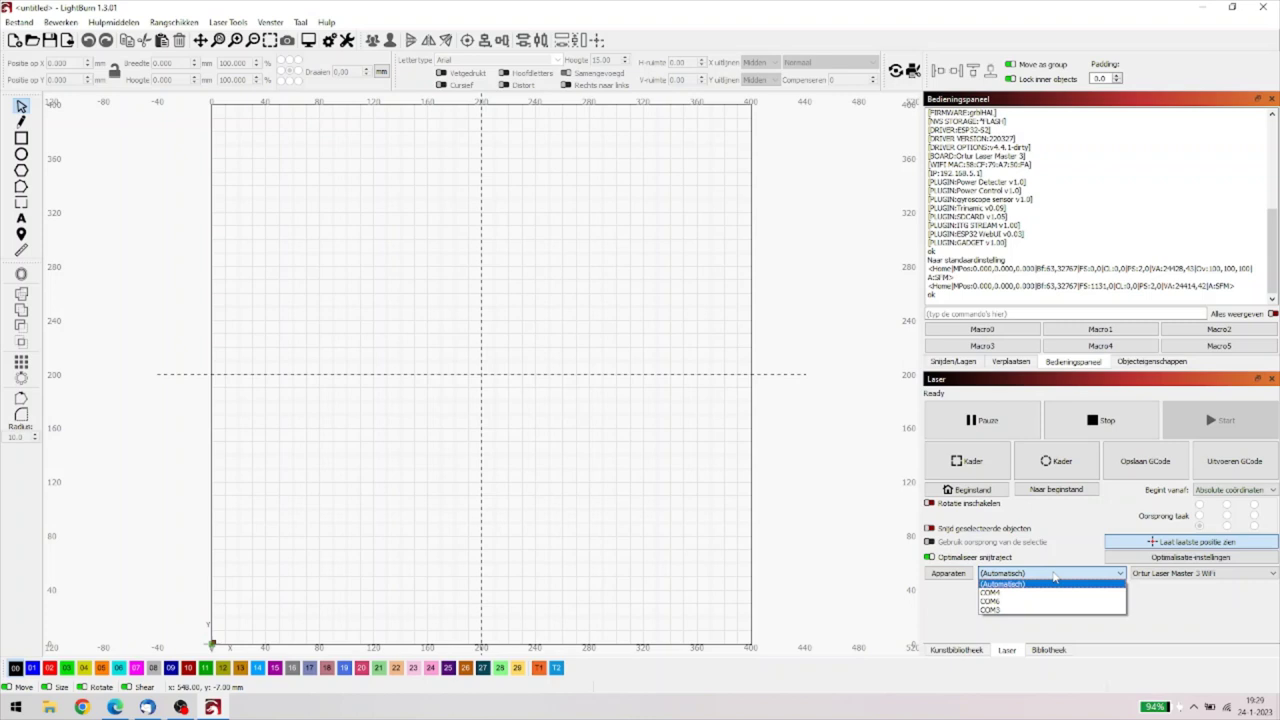
click(998, 592)
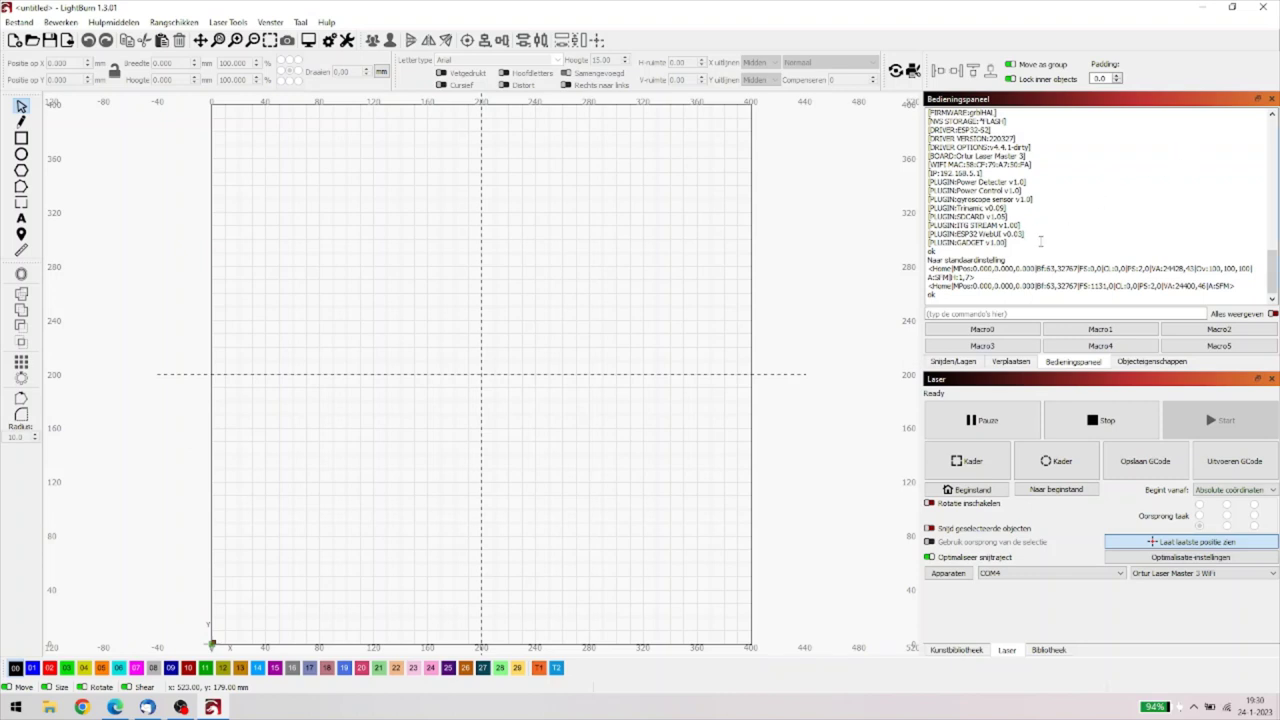
Step: Check the firmware information in the console, then switch to Edge and download Laser Master 3 firmware 207 RC0 to the Desktop
scroll(1040, 241, up, 3)
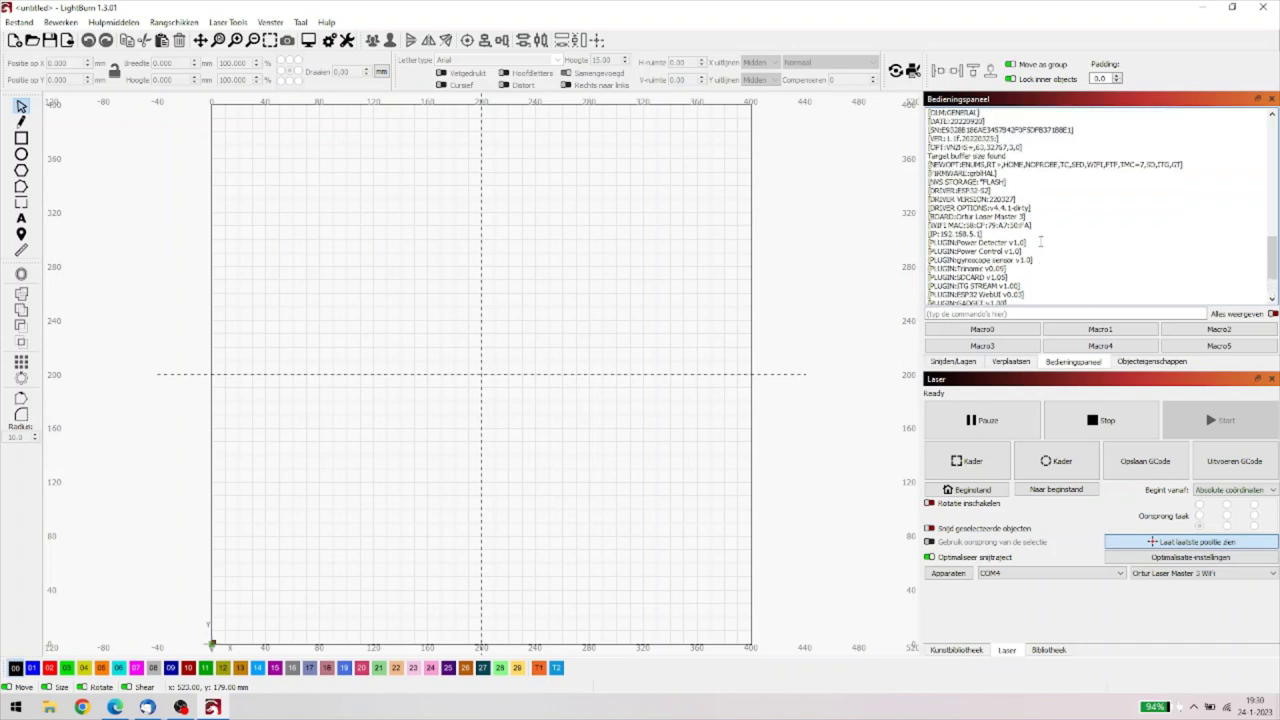
scroll(1040, 241, up, 3)
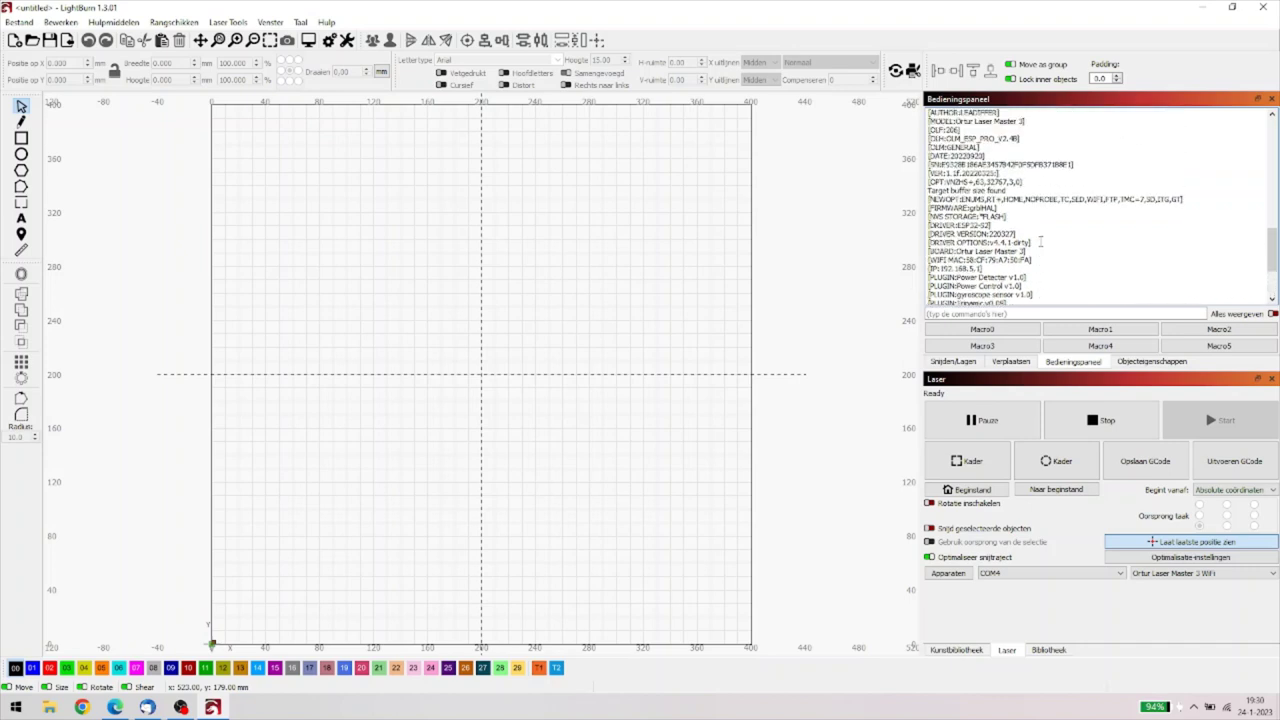
scroll(1040, 241, up, 1)
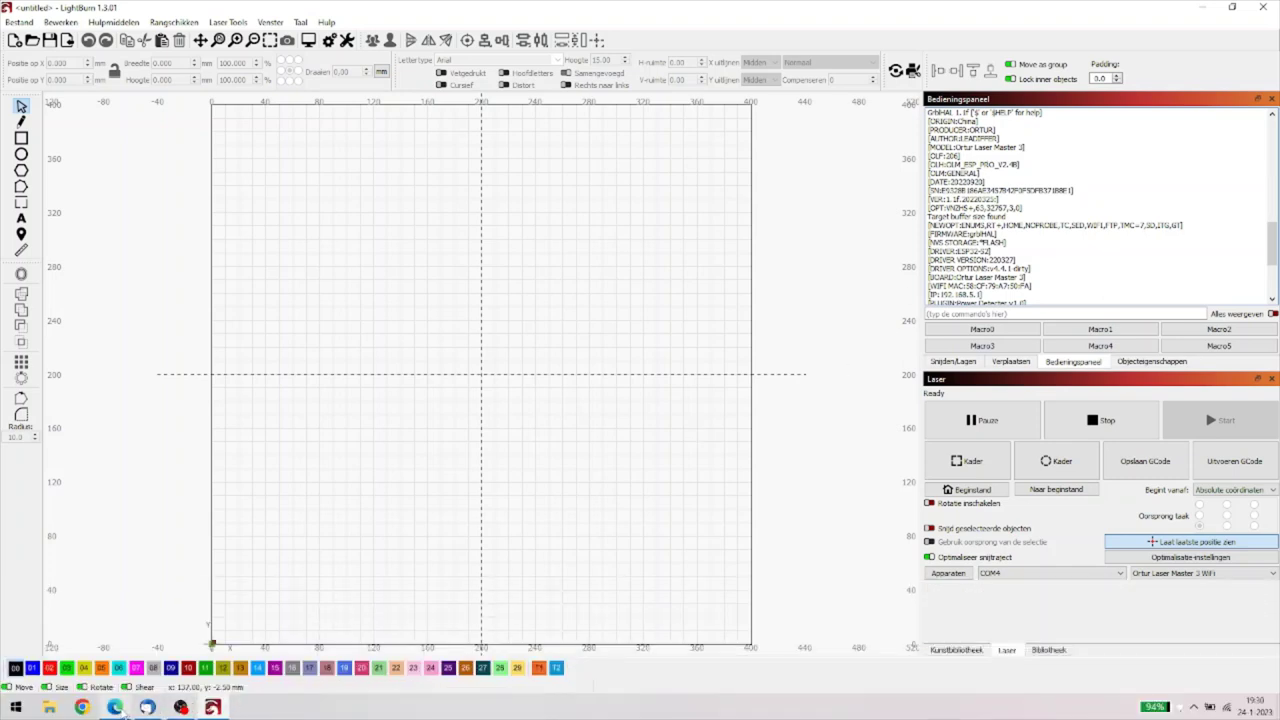
click(115, 707)
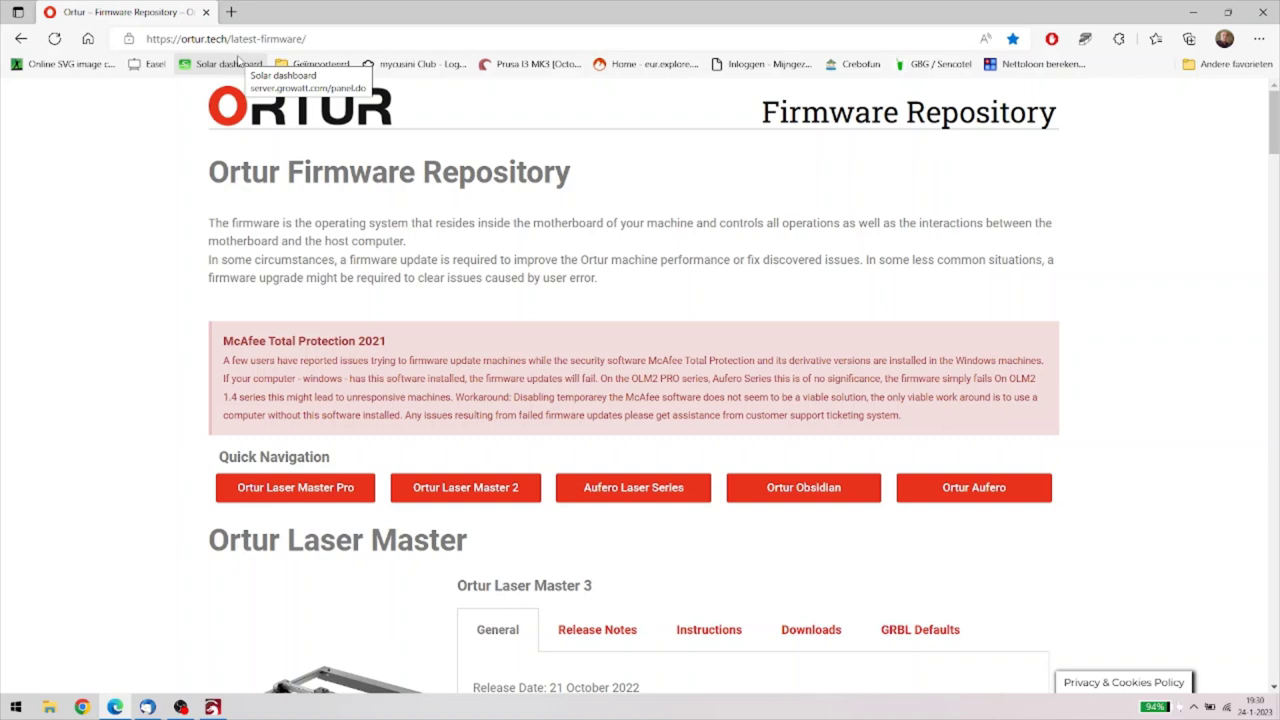
scroll(383, 195, down, 3)
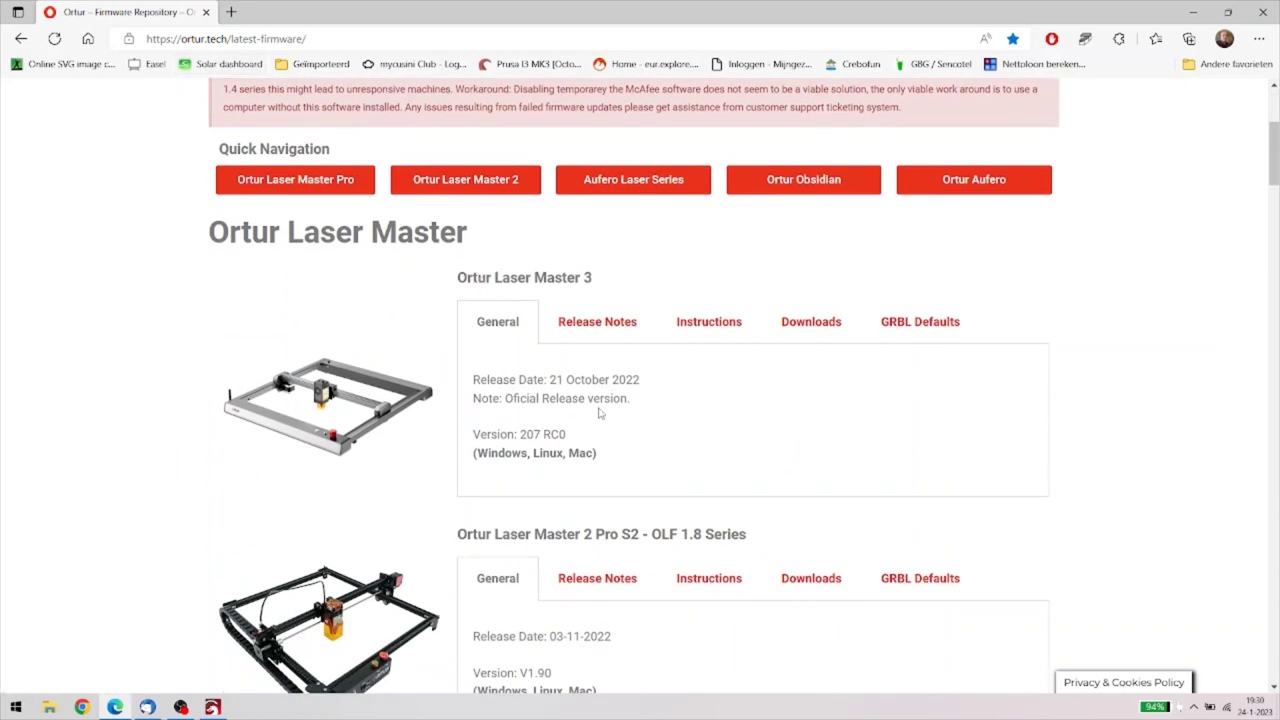
click(805, 326)
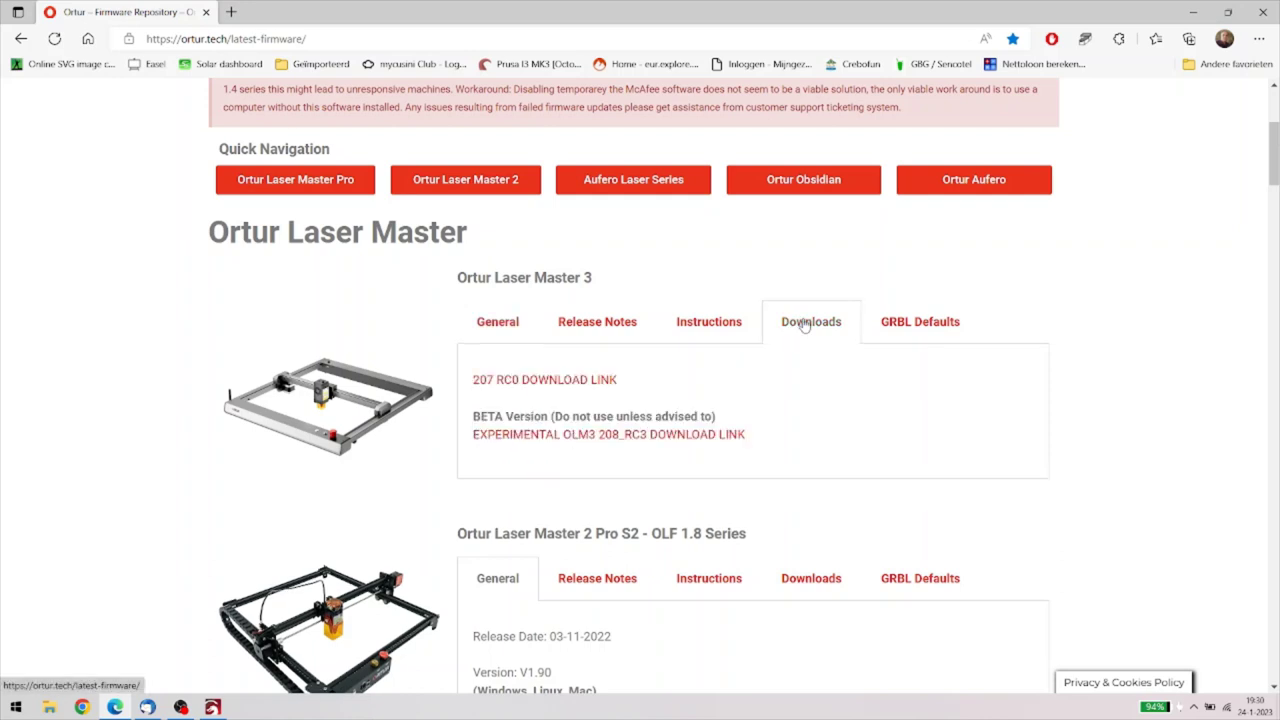
click(564, 383)
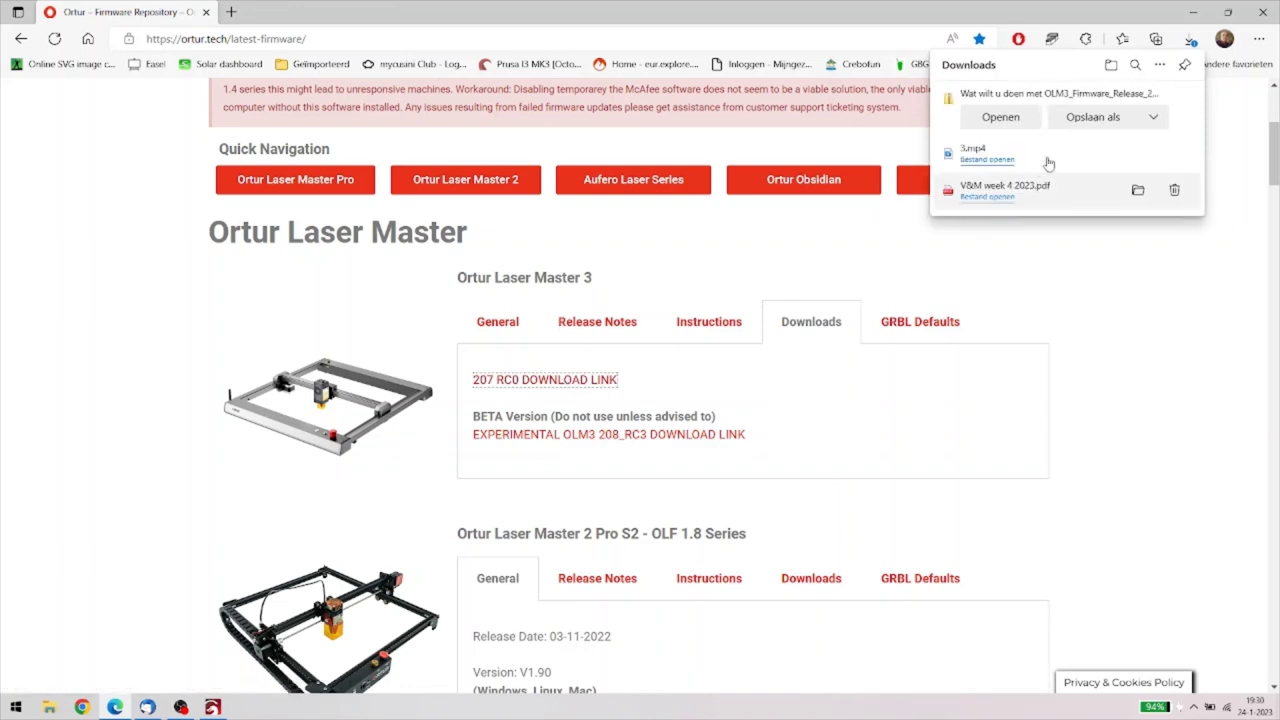
click(1085, 117)
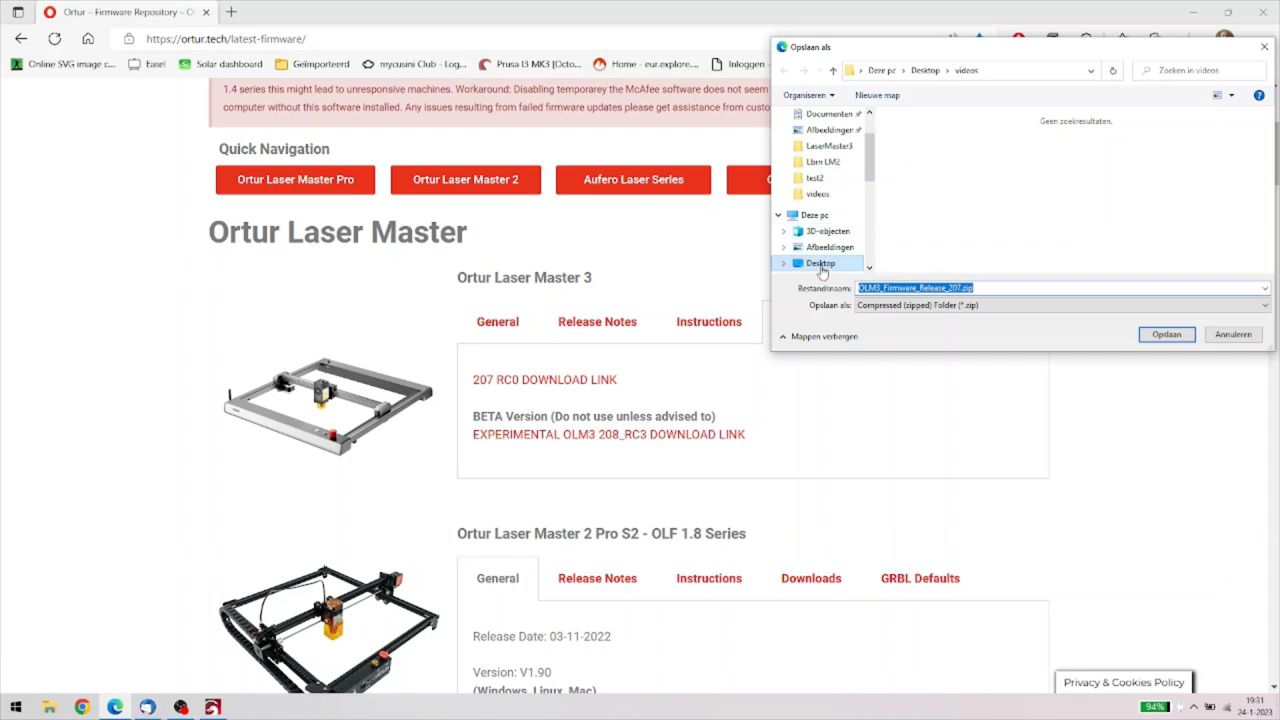
click(821, 264)
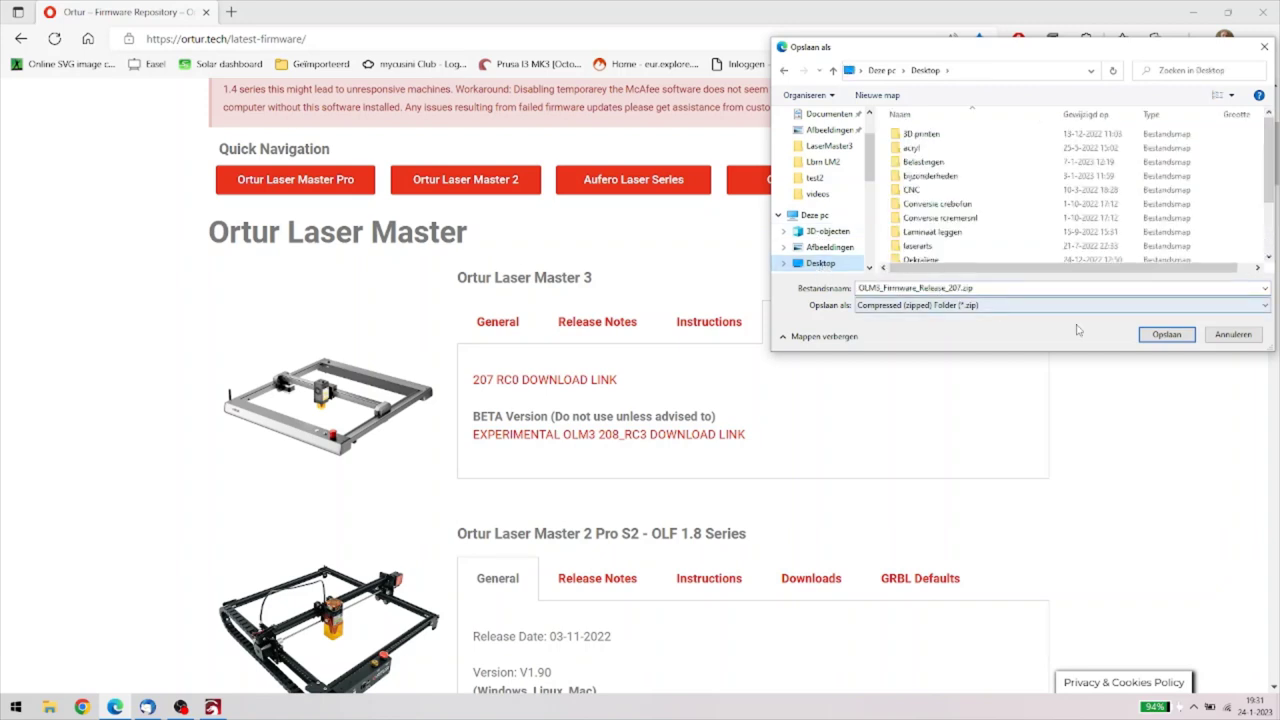
click(1145, 336)
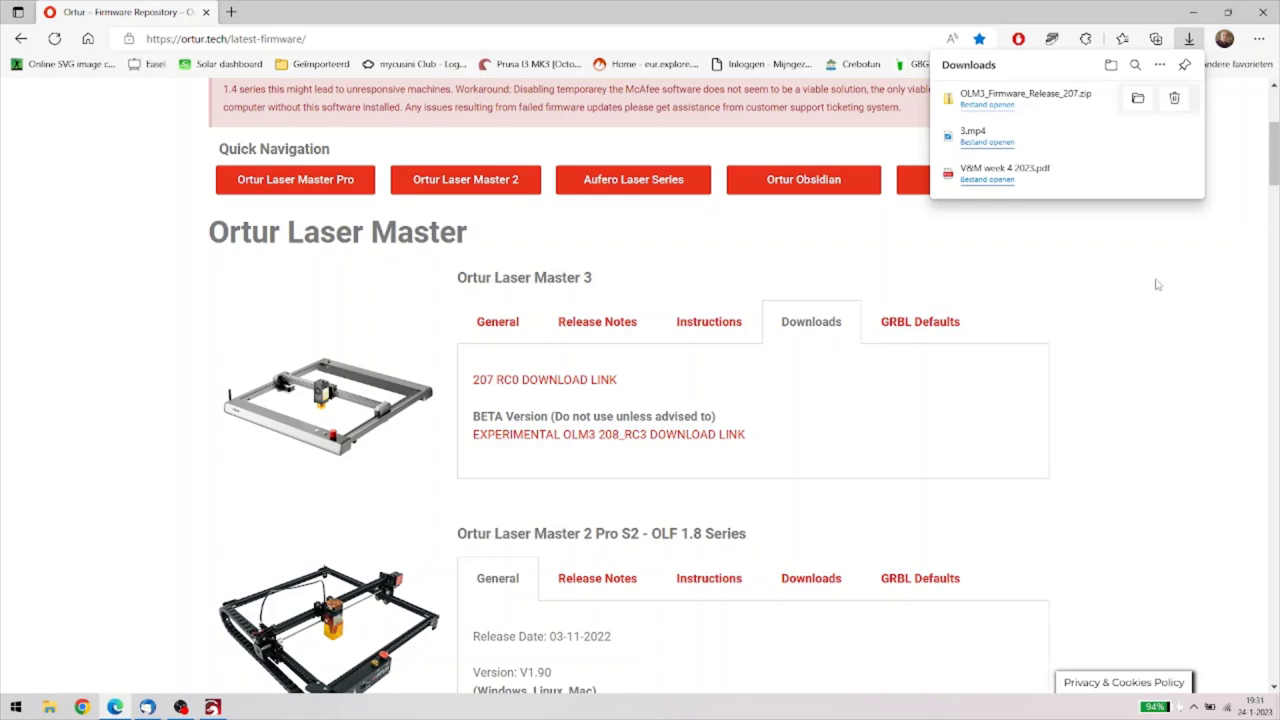
Step: Close the browser and extract OLM3_Firmware_Release_207.zip into the OLM3_Firmware_Release_207 folder on the desktop
click(1259, 12)
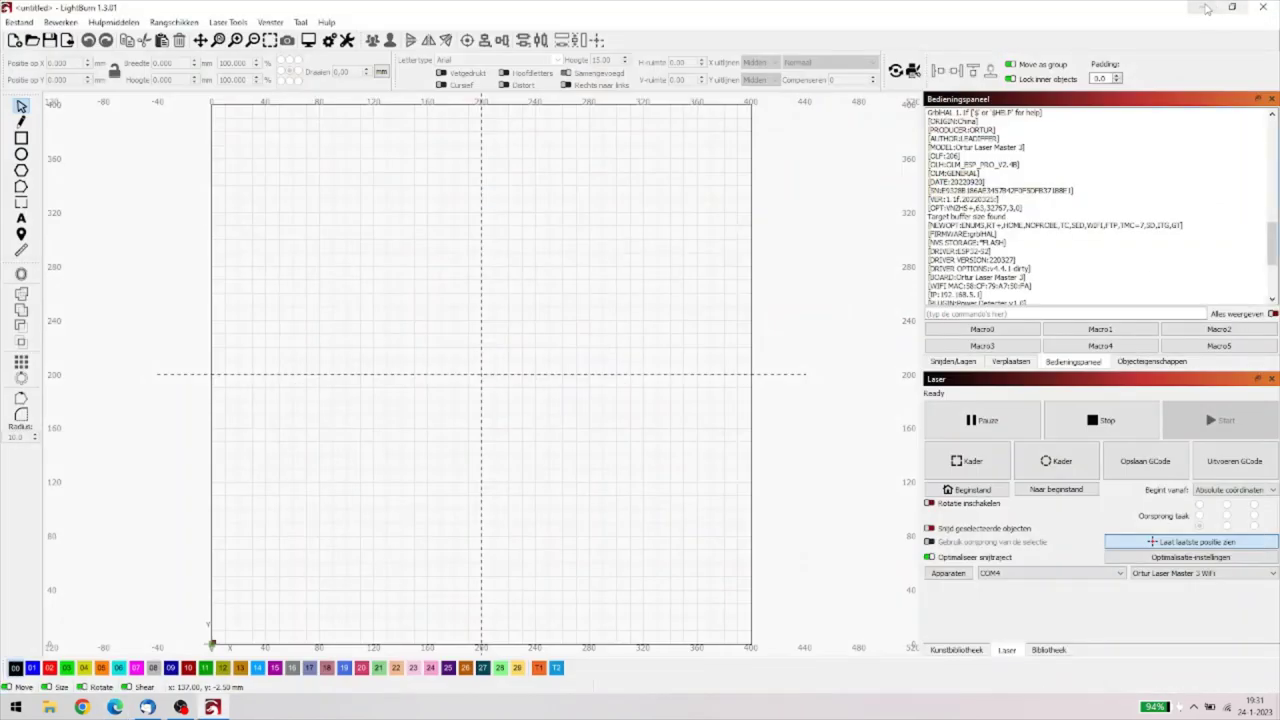
click(1201, 10)
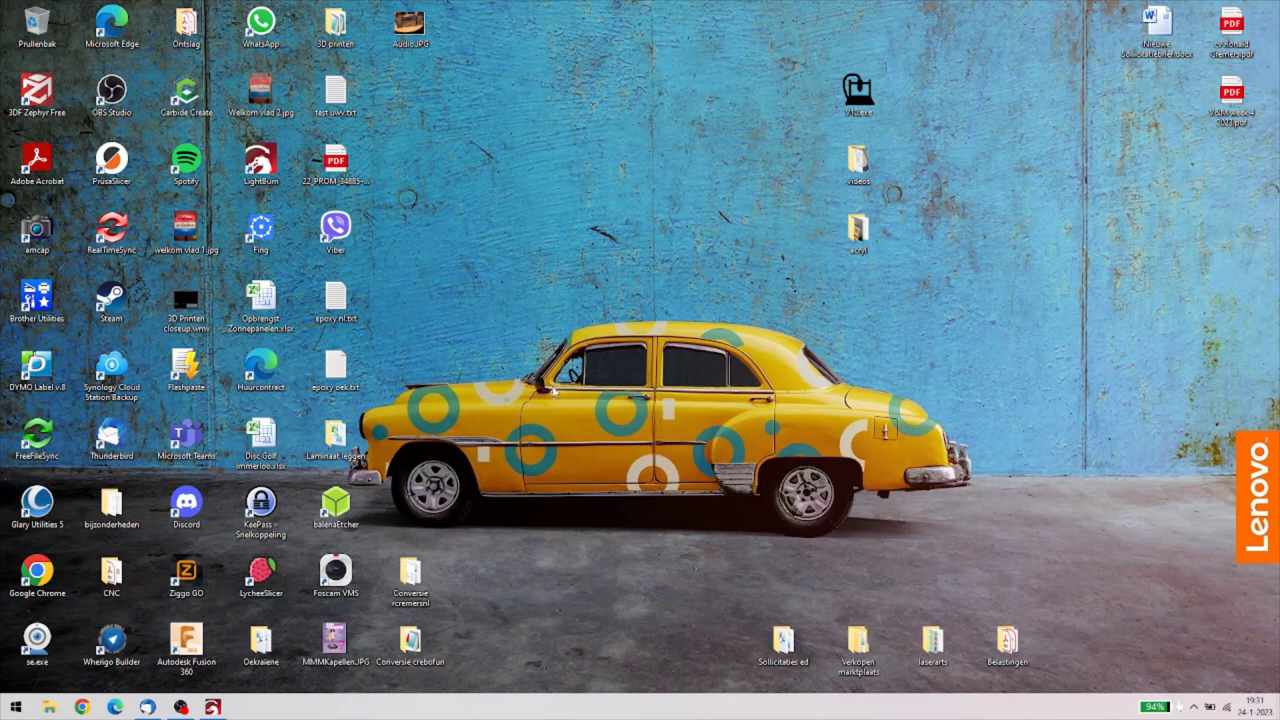
right_click(476, 200)
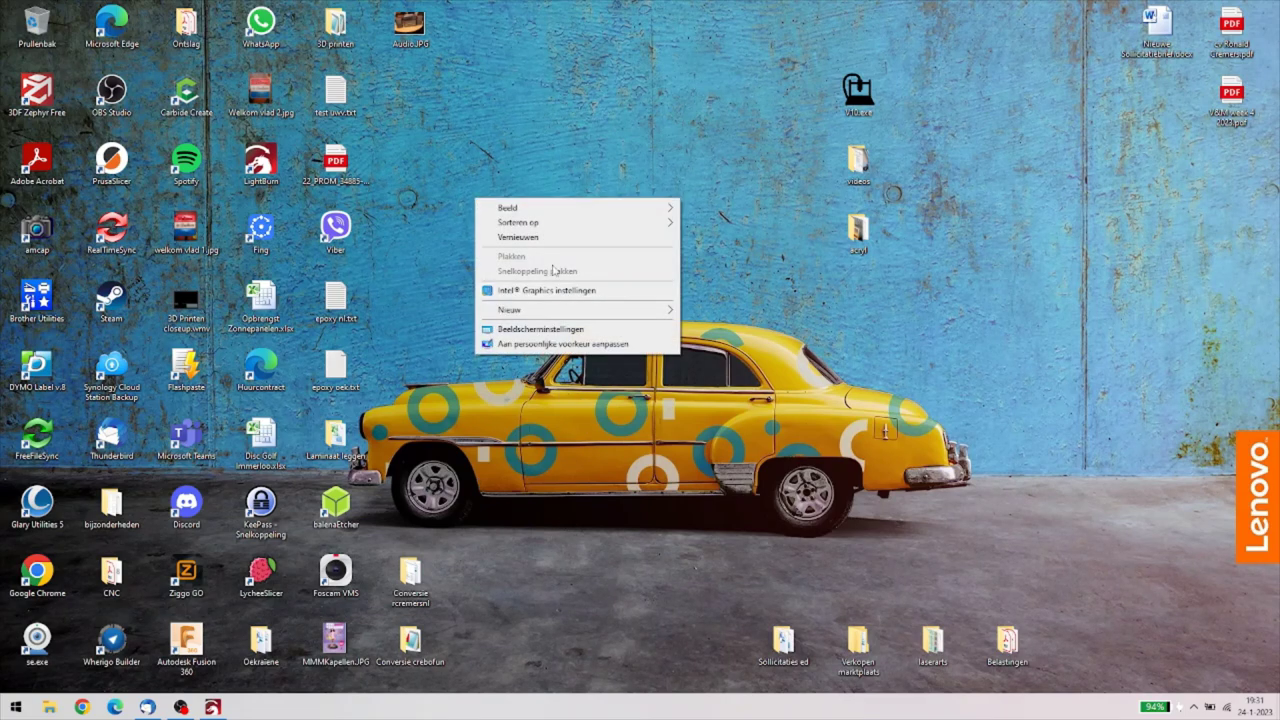
click(529, 238)
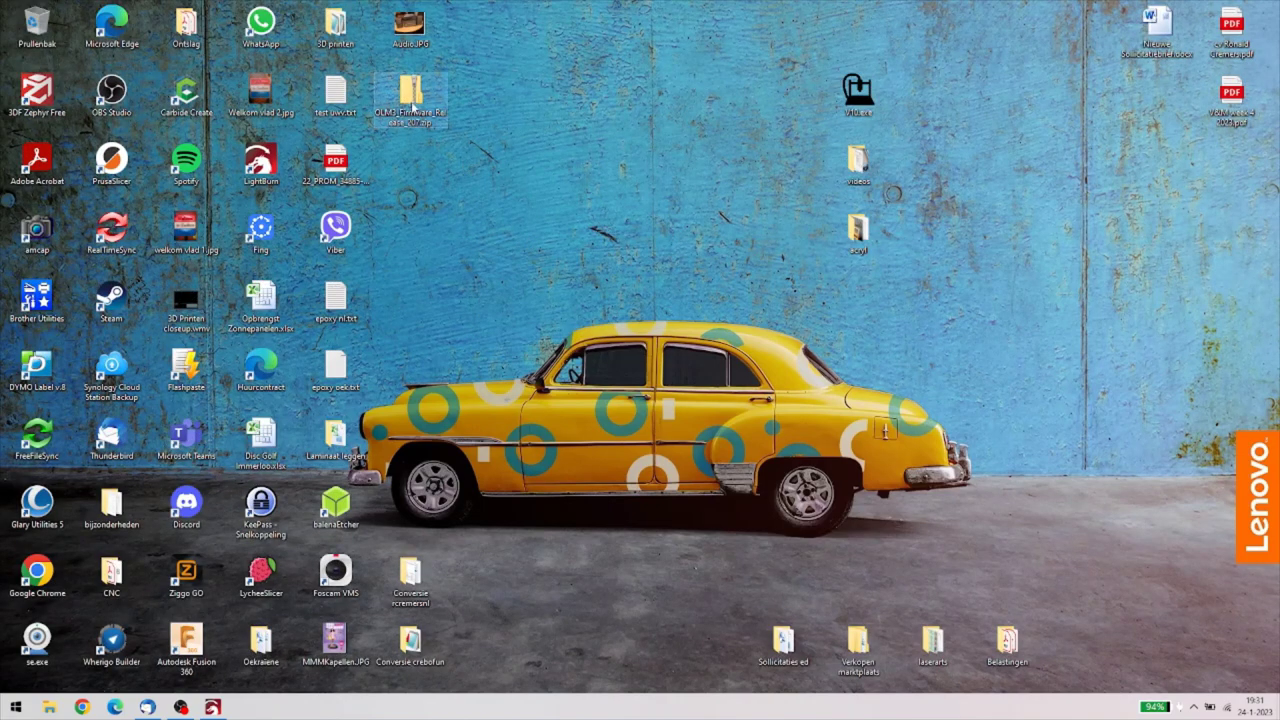
double_click(410, 95)
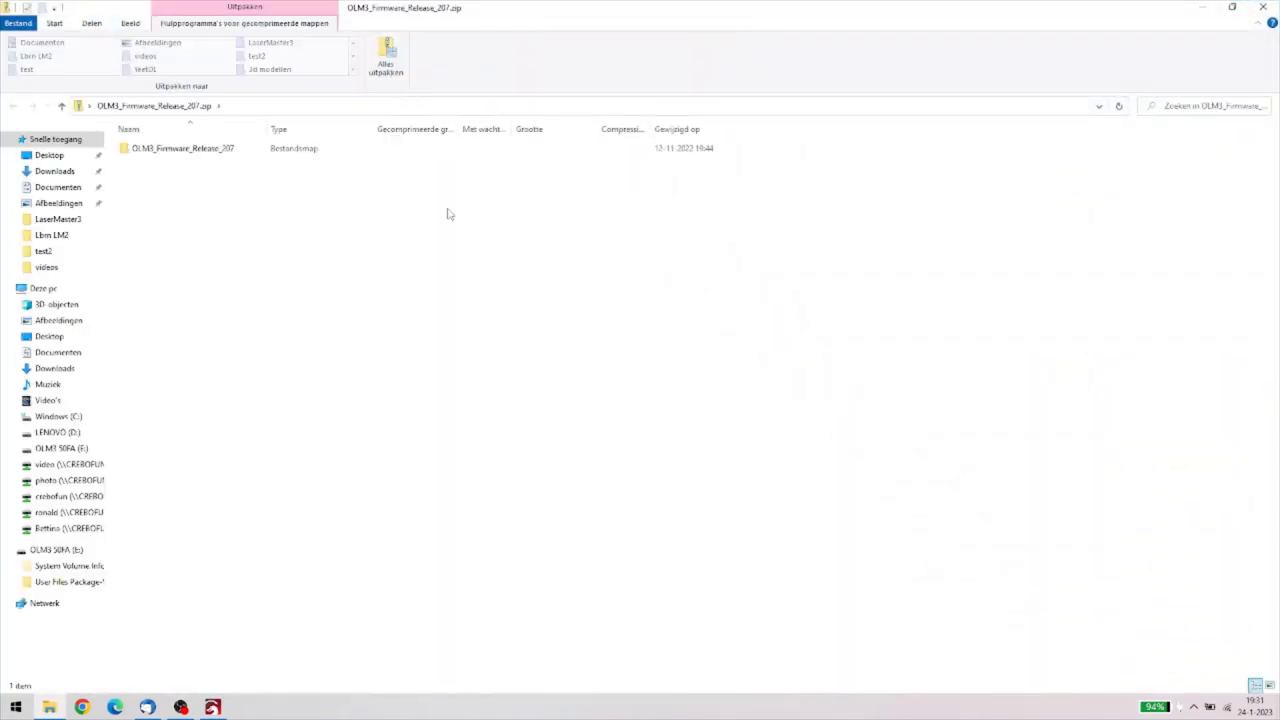
click(383, 60)
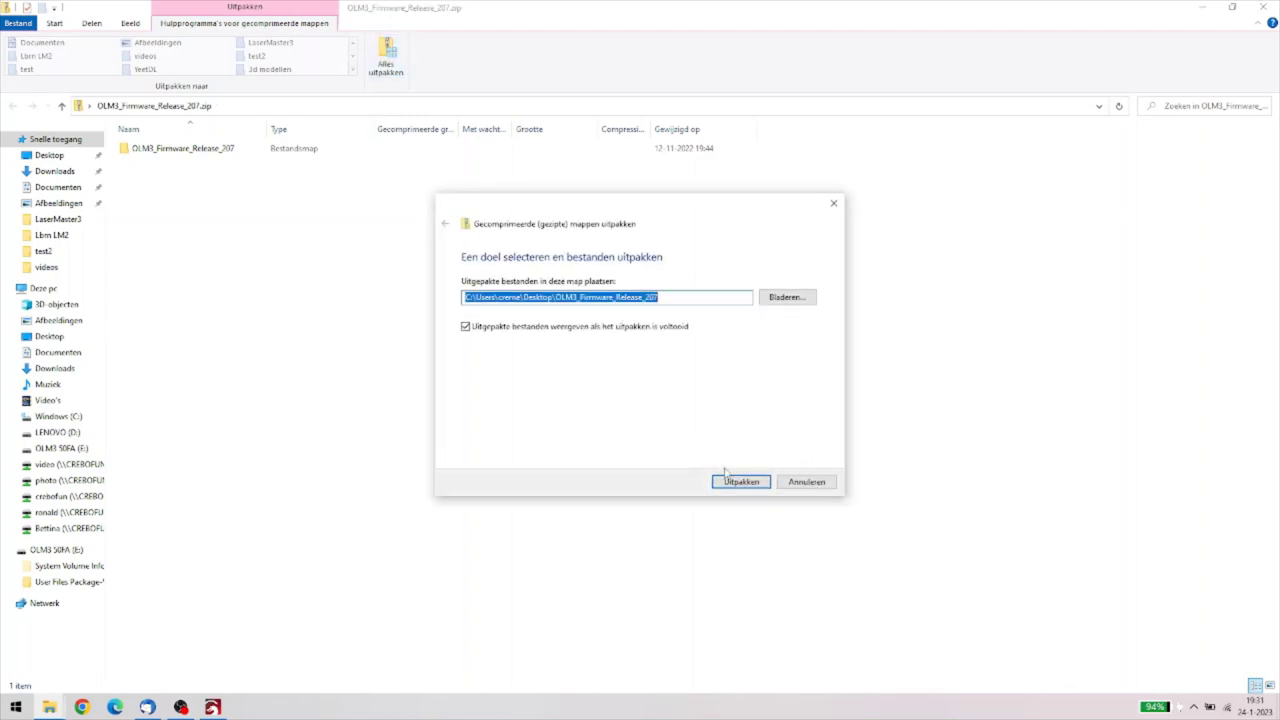
click(738, 482)
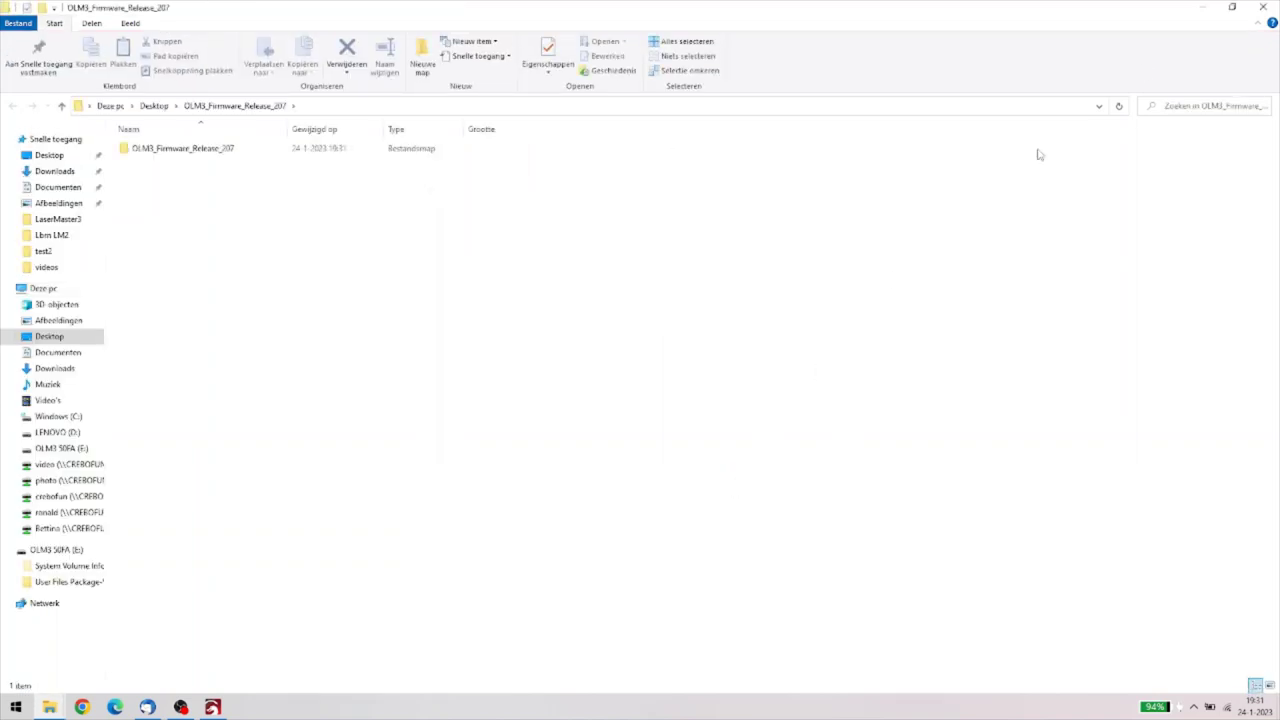
Step: Close the zip archive window, move the extracted folder window aside, and permanently delete OLM3_Firmware_Release_207.zip through the emptied recycle bin
click(1236, 10)
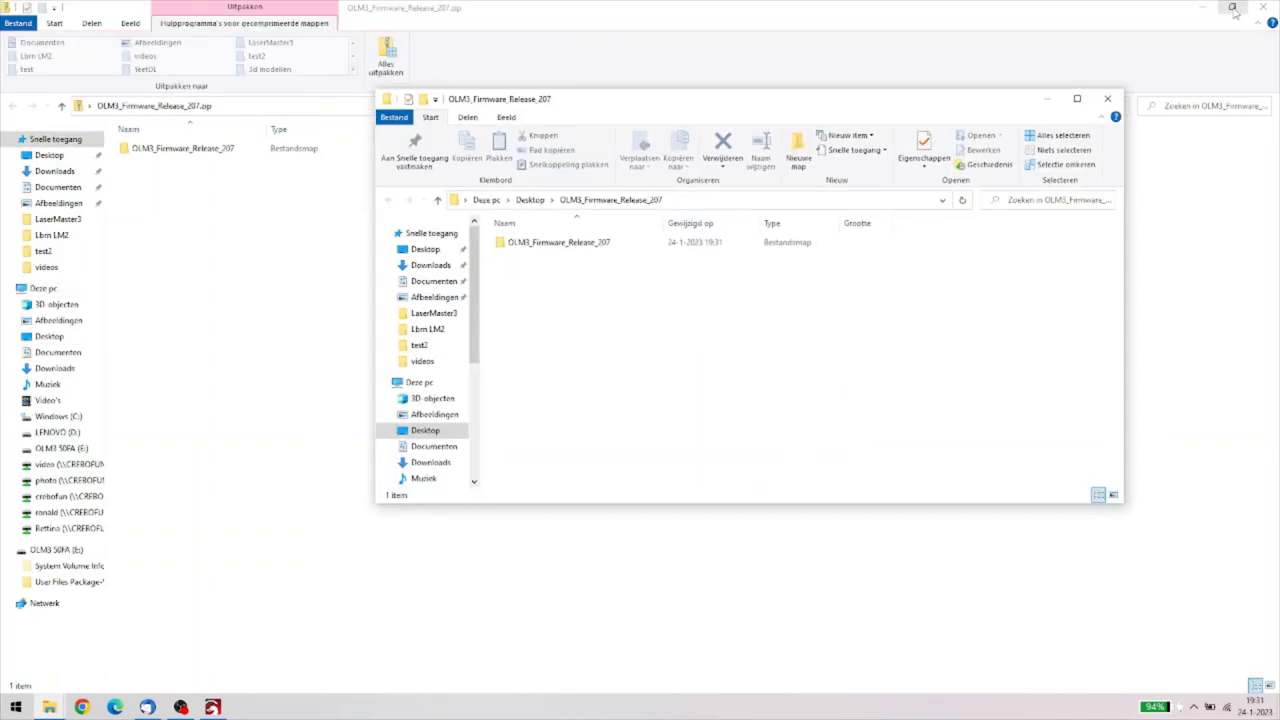
click(1262, 10)
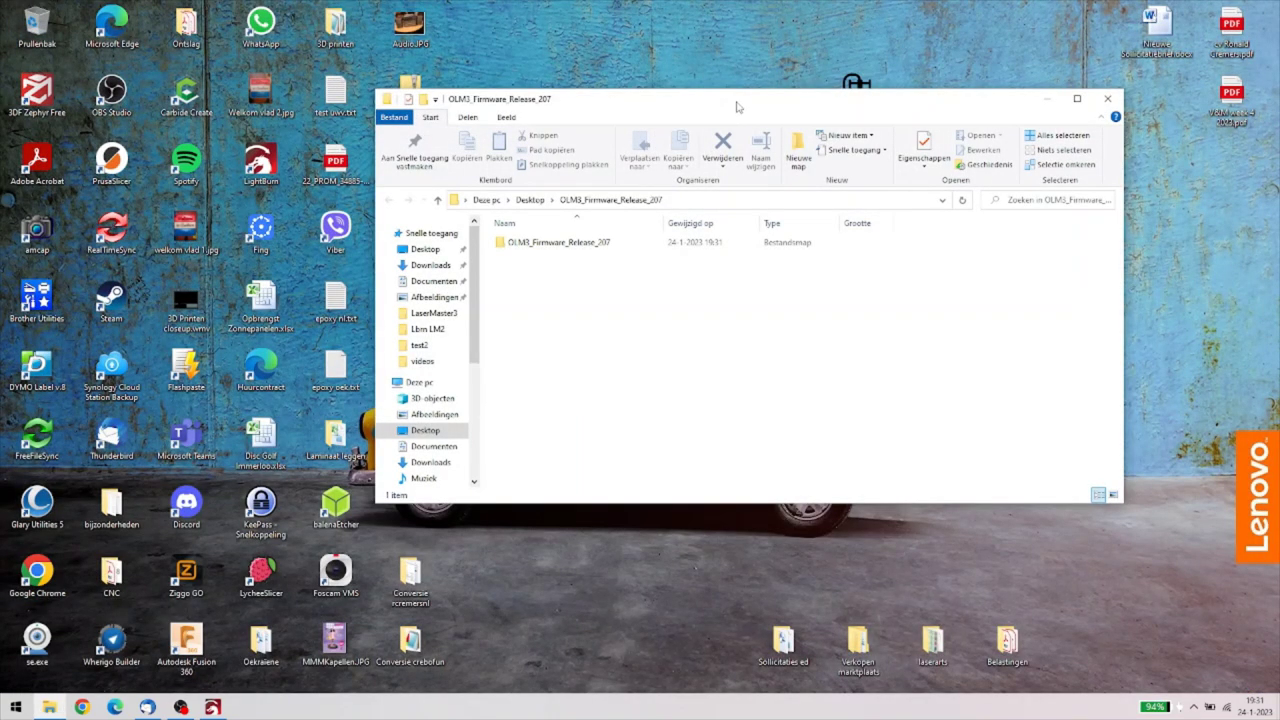
drag(736, 106, 833, 158)
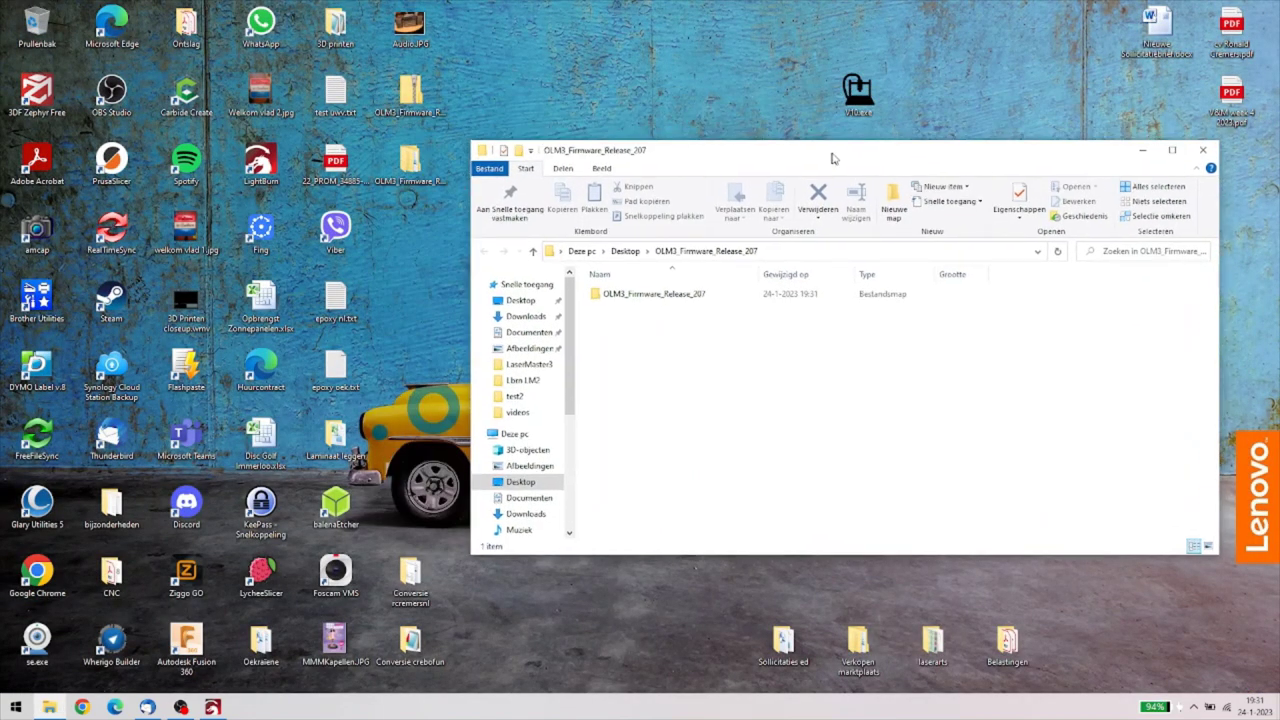
click(430, 92)
drag(430, 92, 42, 32)
right_click(42, 32)
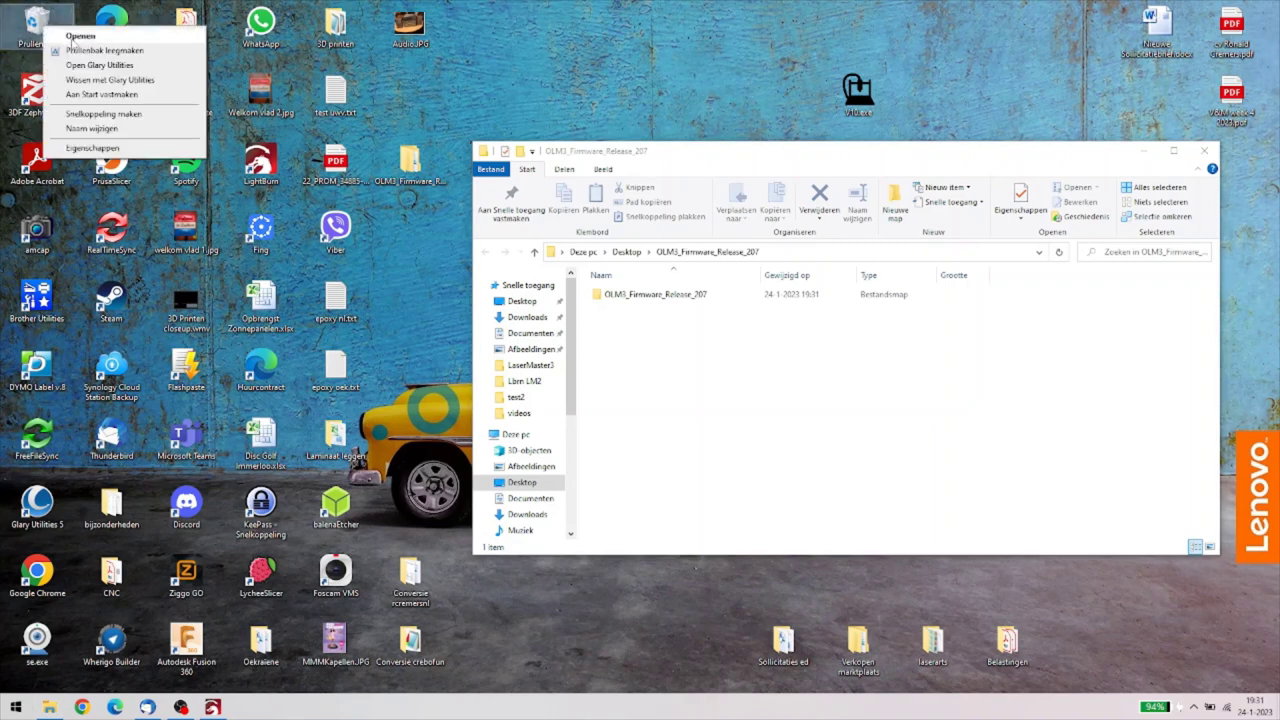
click(118, 49)
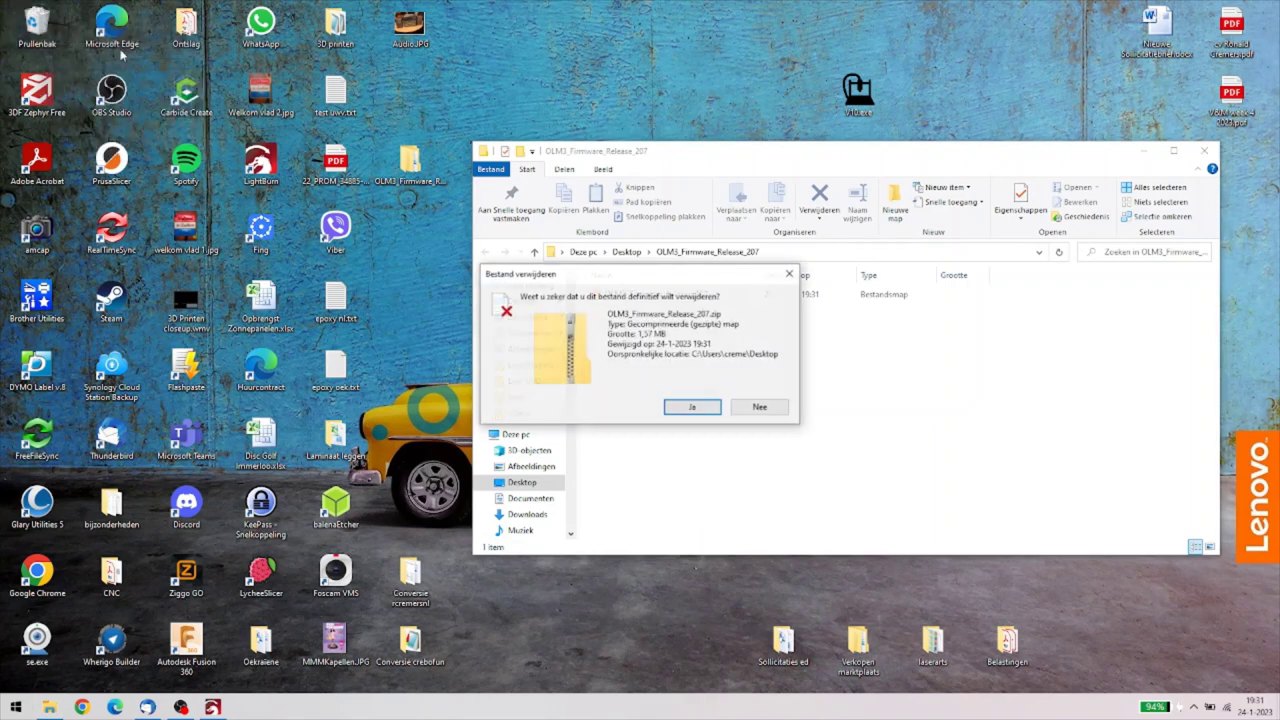
click(690, 407)
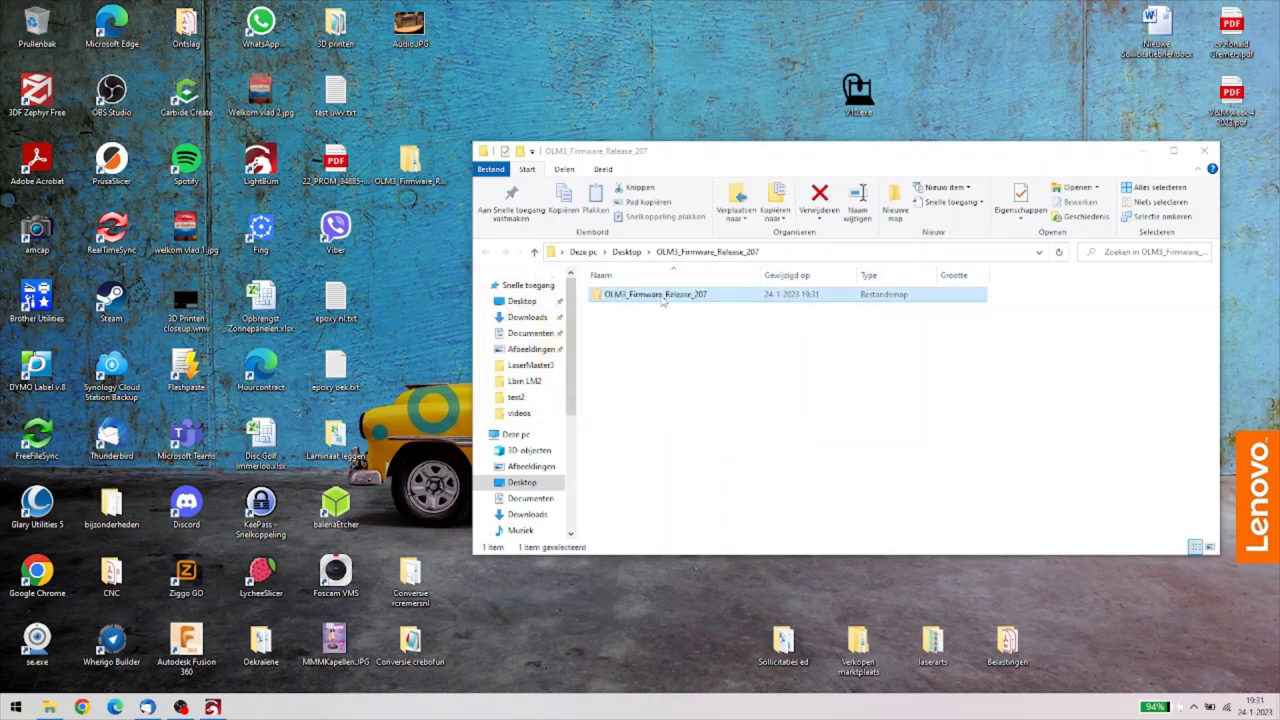
Step: Copy ESP_OLM3_207.bin from the inner OLM3_Firmware_Release_207 folder to the OLM3 UPDATE (E:) drive
double_click(664, 295)
click(666, 310)
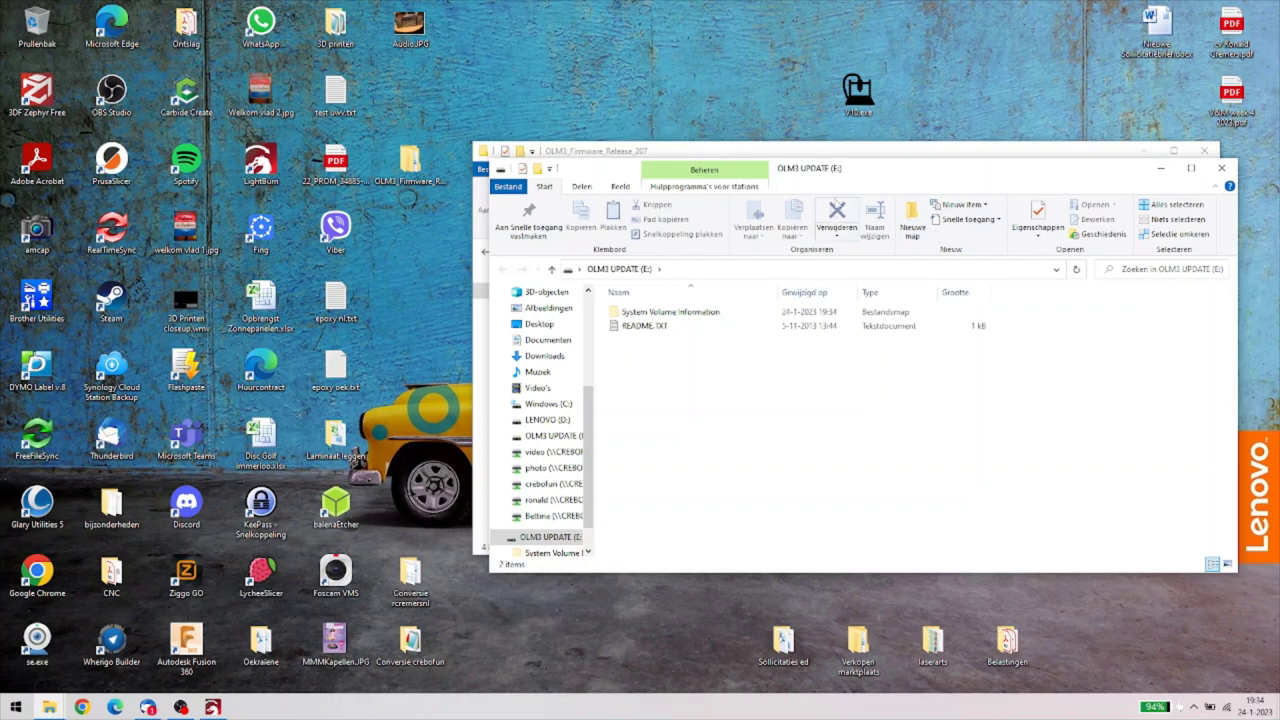
click(857, 152)
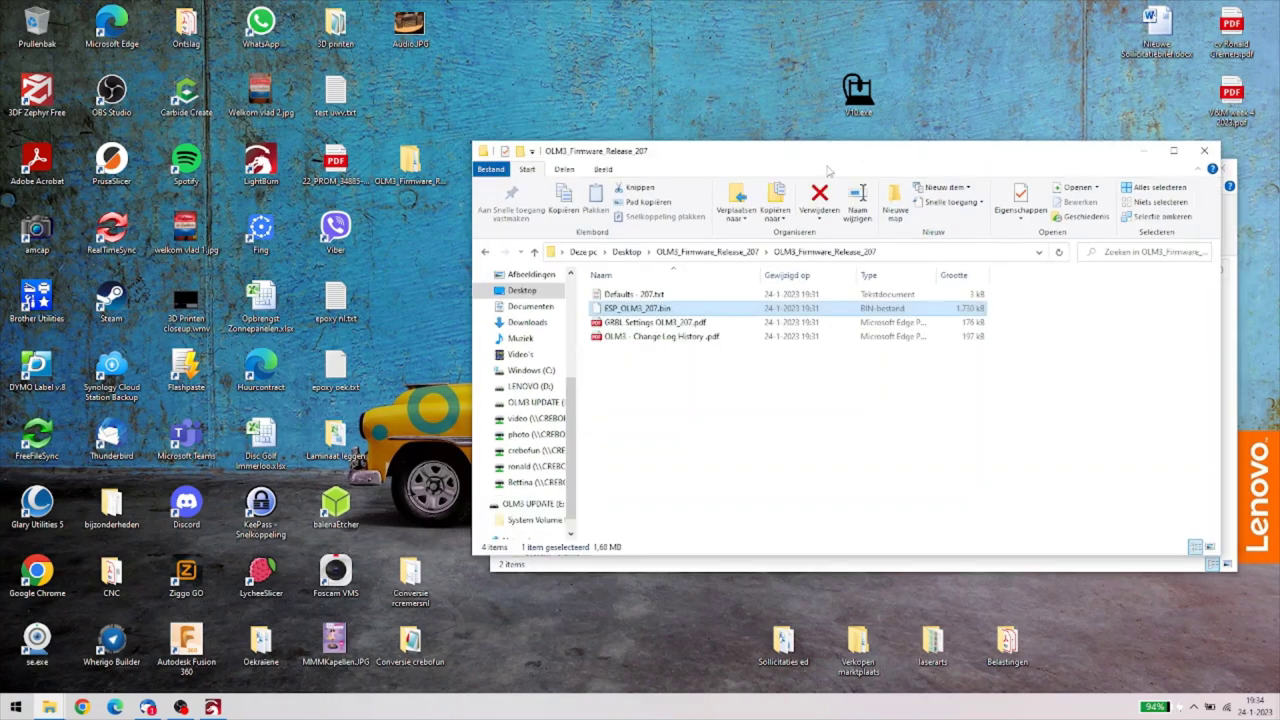
drag(787, 157, 445, 116)
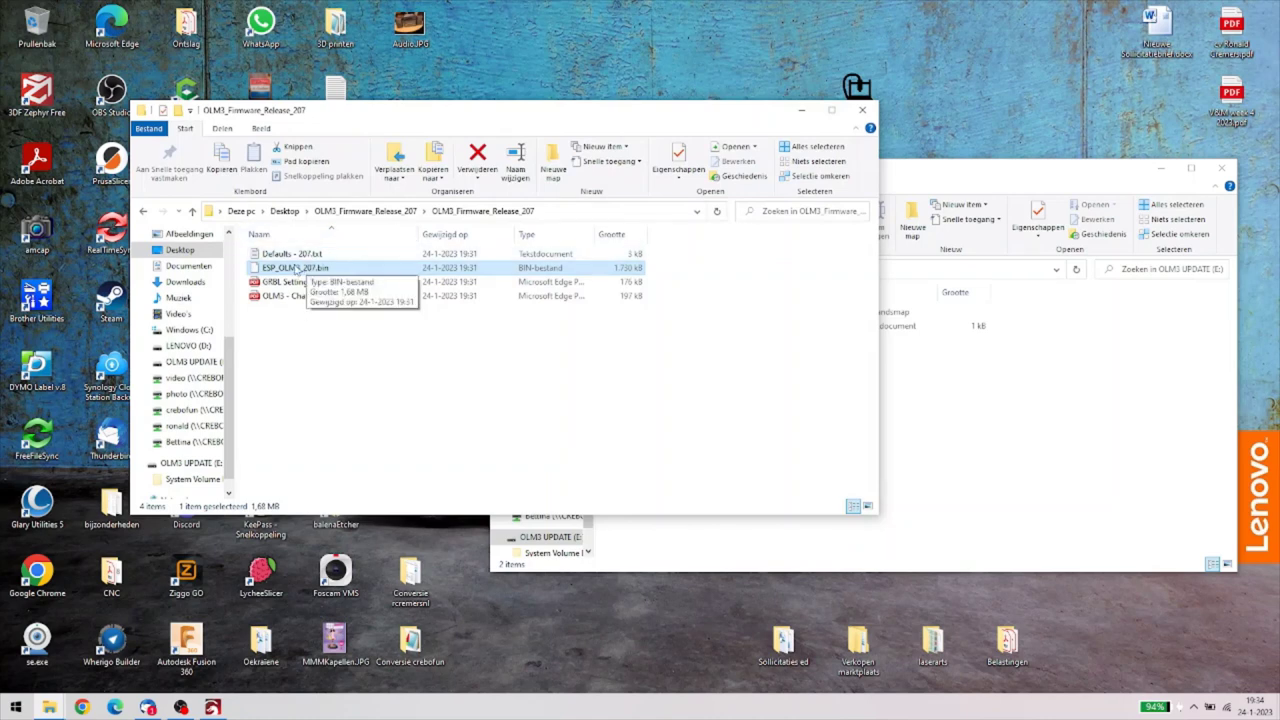
drag(300, 268, 990, 478)
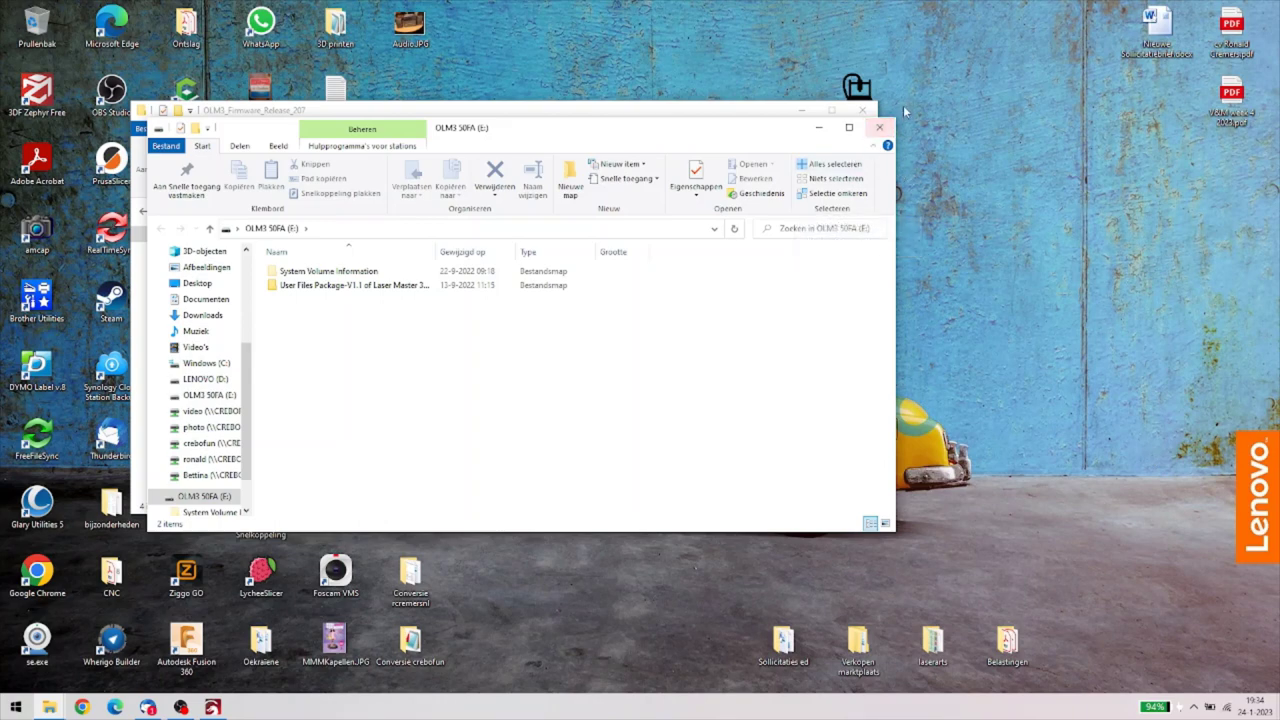
Step: Close both Explorer windows and delete the OLM3_Firmware_Release_207 folder from the desktop
click(880, 127)
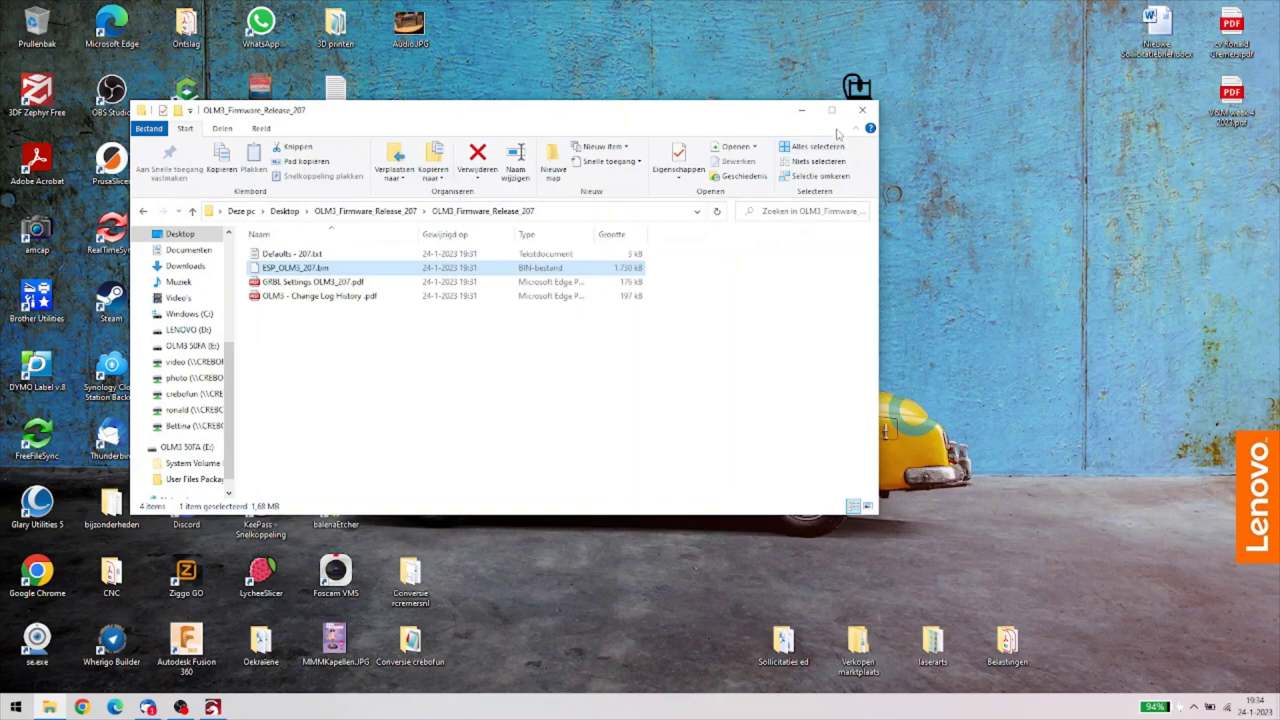
click(862, 110)
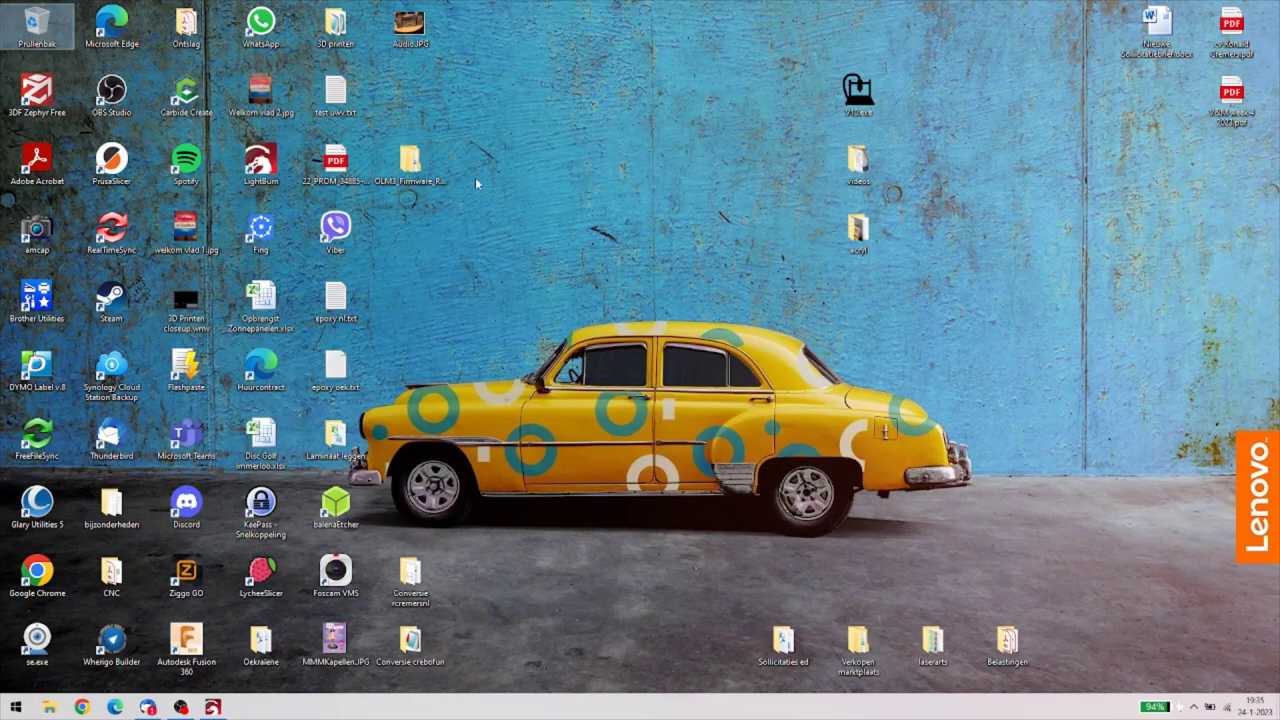
click(410, 165)
key(Delete)
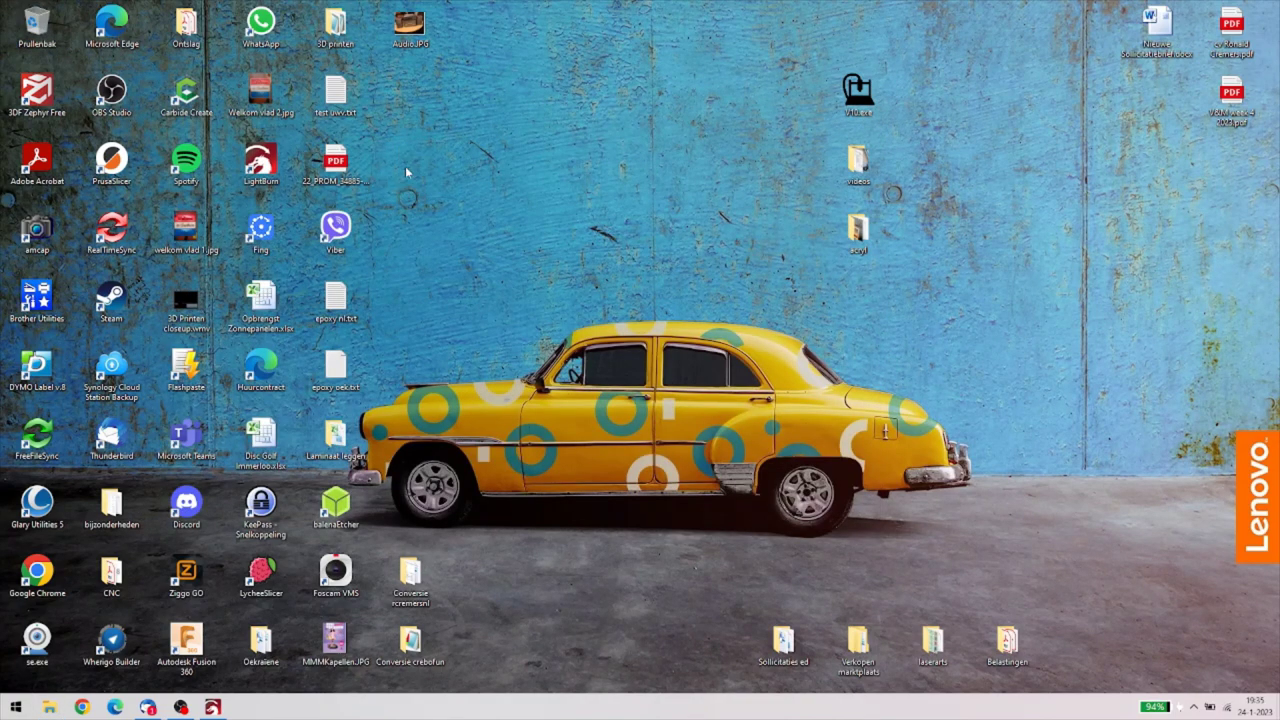
Step: Restart LightBurn and check the OLF firmware version in the console output
click(213, 707)
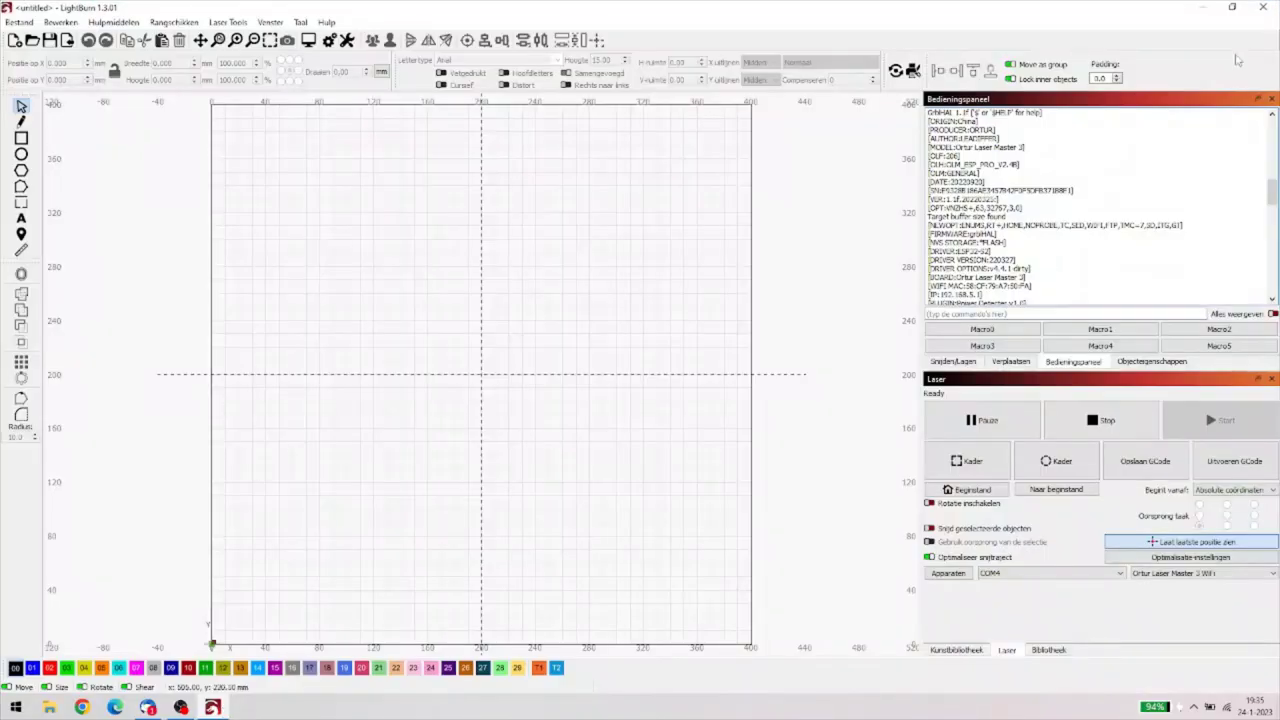
click(1264, 7)
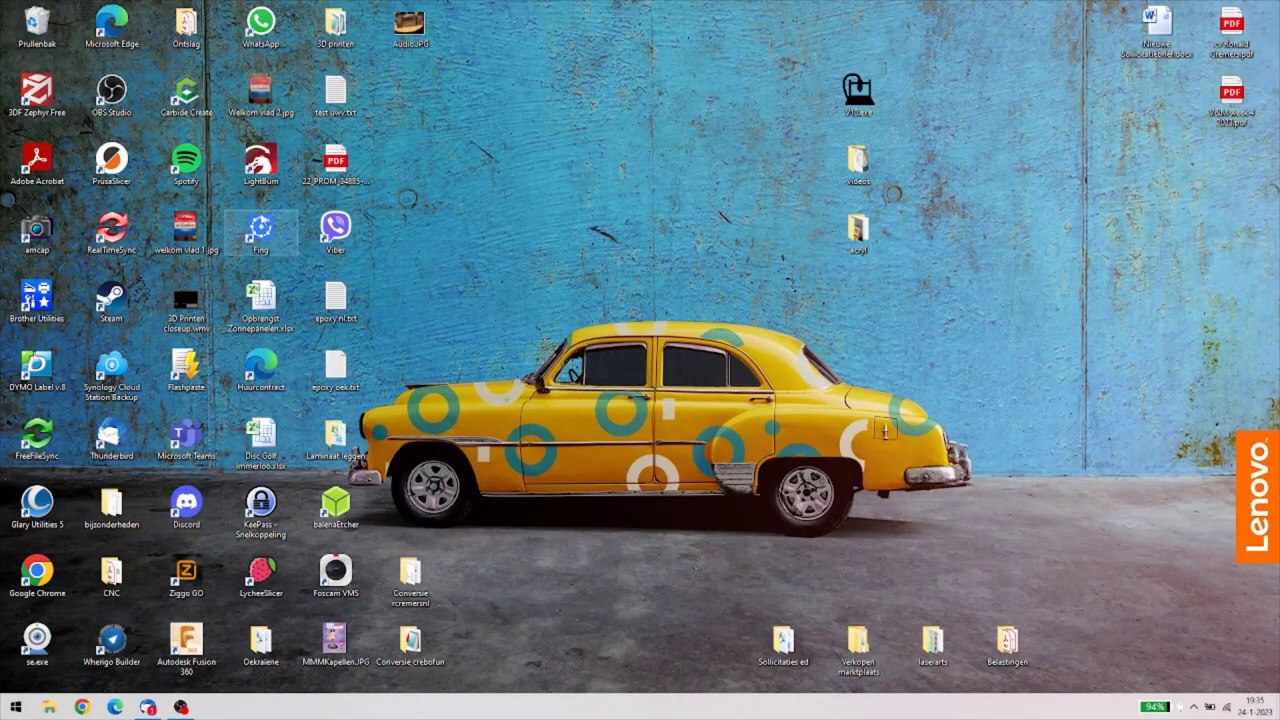
double_click(268, 170)
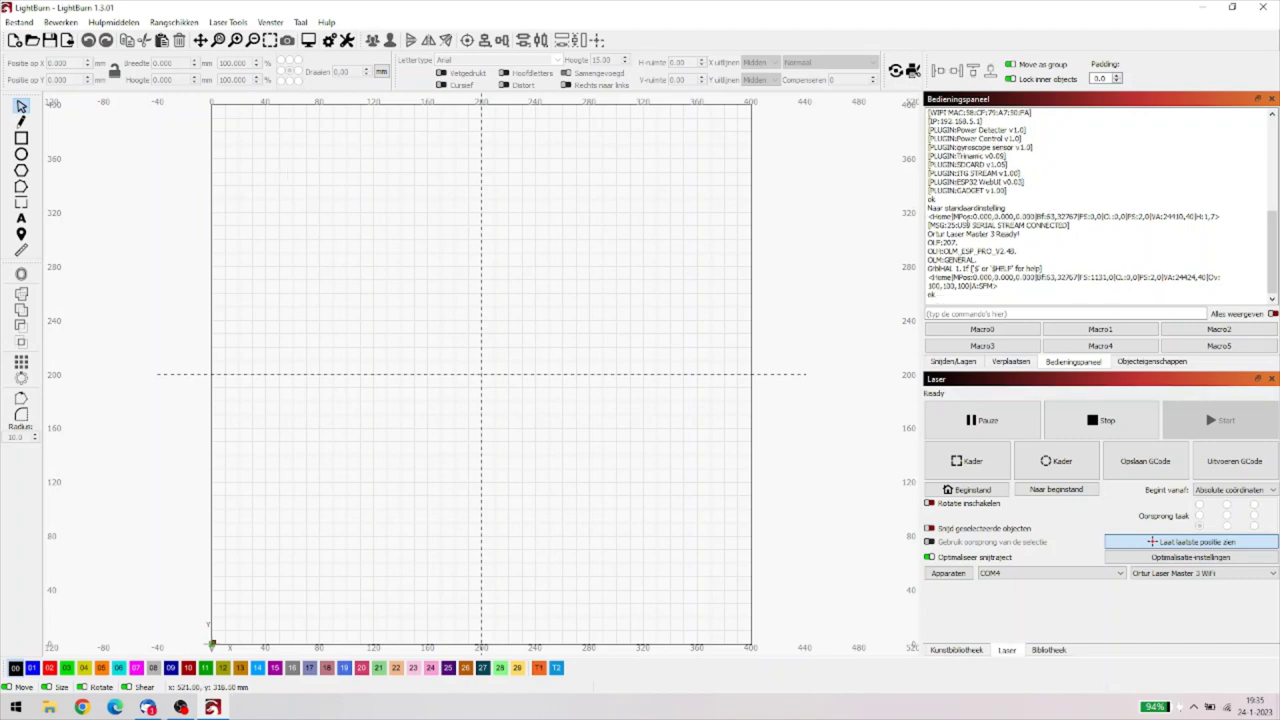
scroll(1100, 205, up, 4)
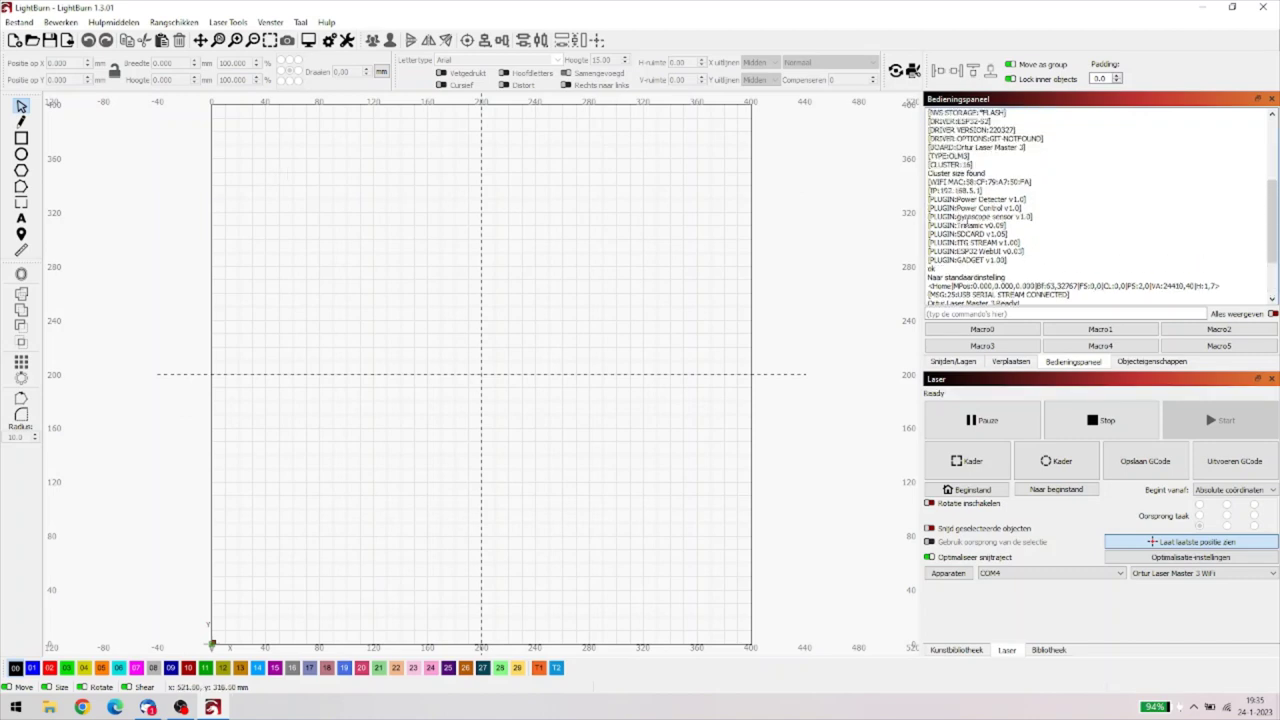
scroll(1100, 205, up, 1)
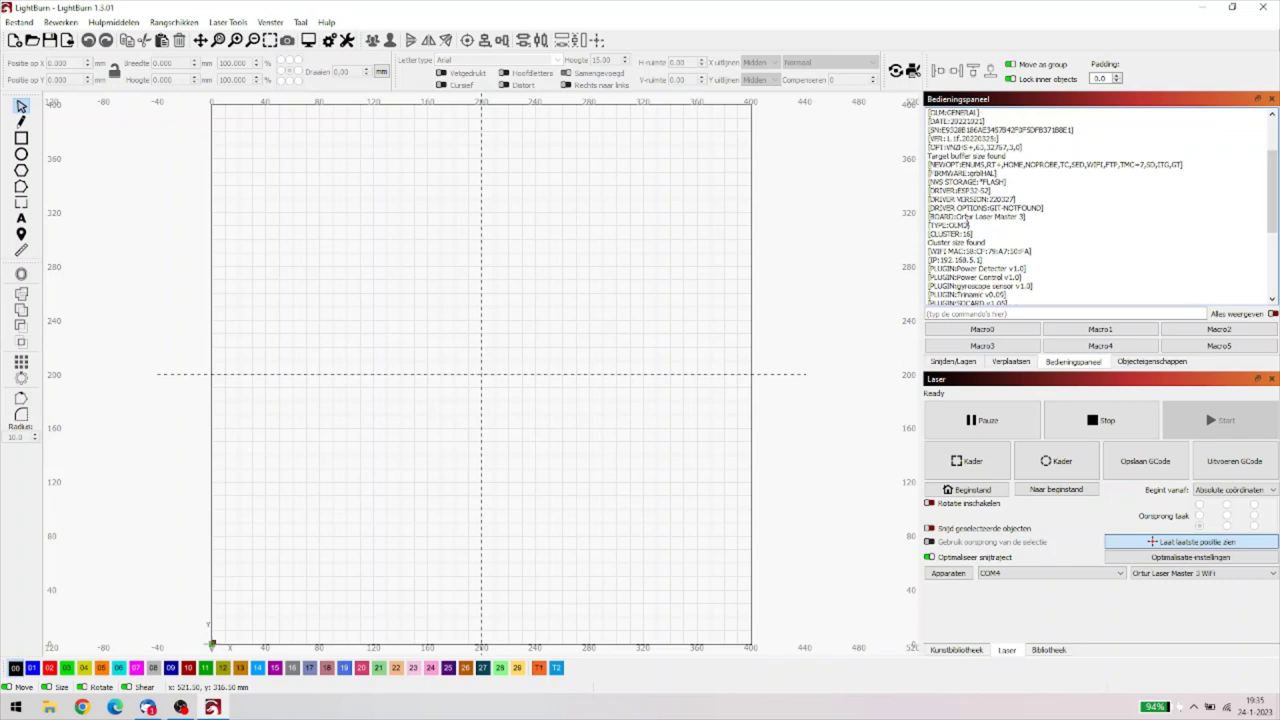
scroll(965, 147, up, 3)
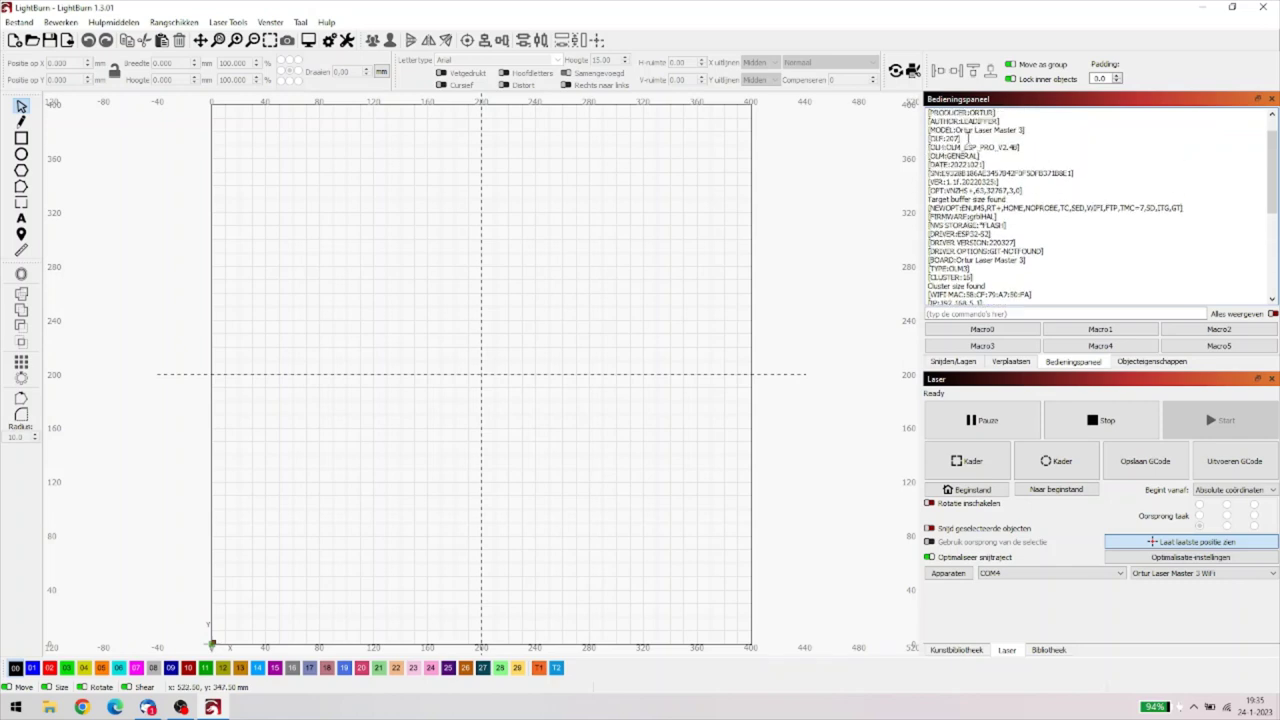
drag(963, 138, 915, 140)
Step: Enable the job checklist in the device settings and add the reminders "Moet de airassist wel aan" and "Heb je gefocussed"
click(346, 41)
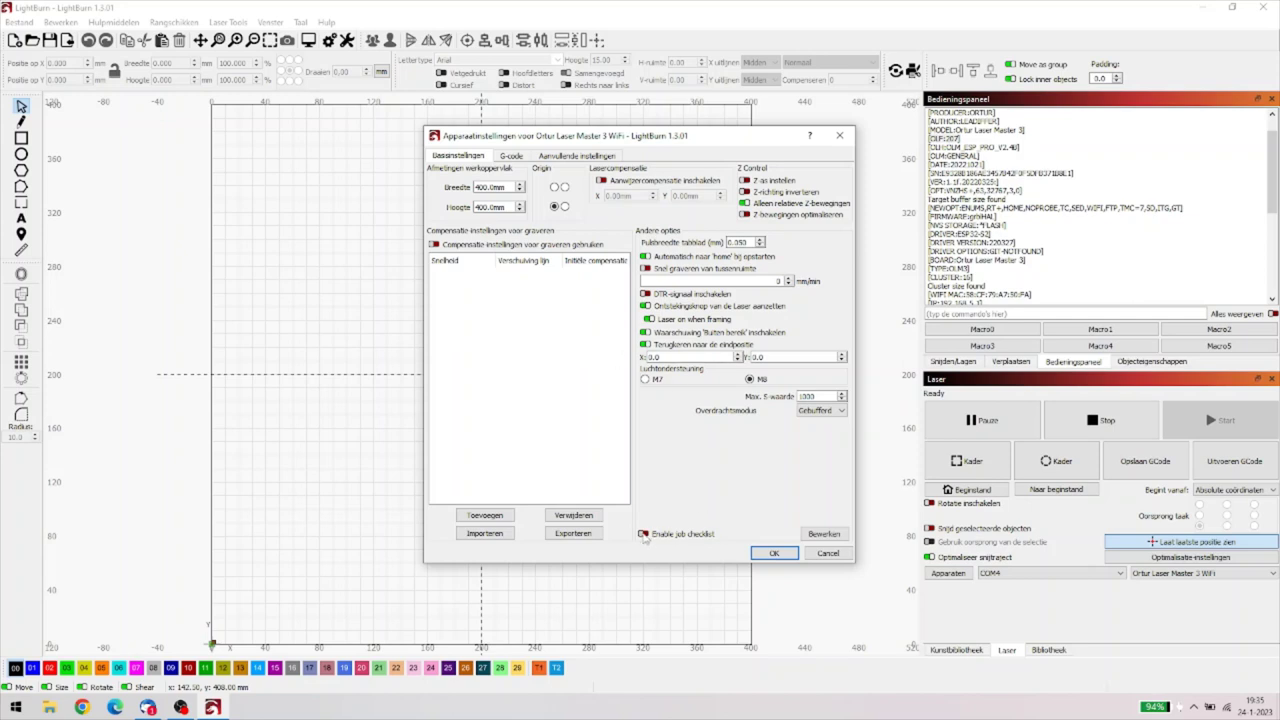
click(643, 534)
click(824, 534)
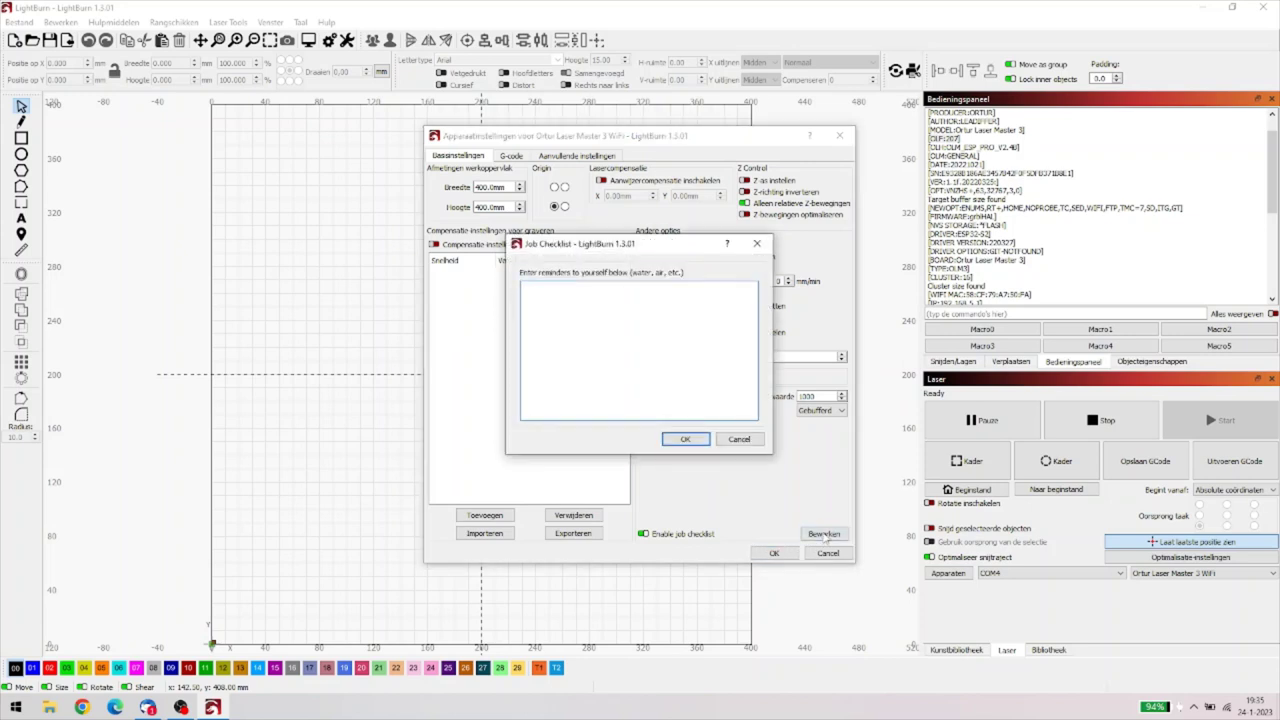
text(Maet de al)
text(rassist wel)
text( aan)
text(Heb je gef)
text(ocussed)
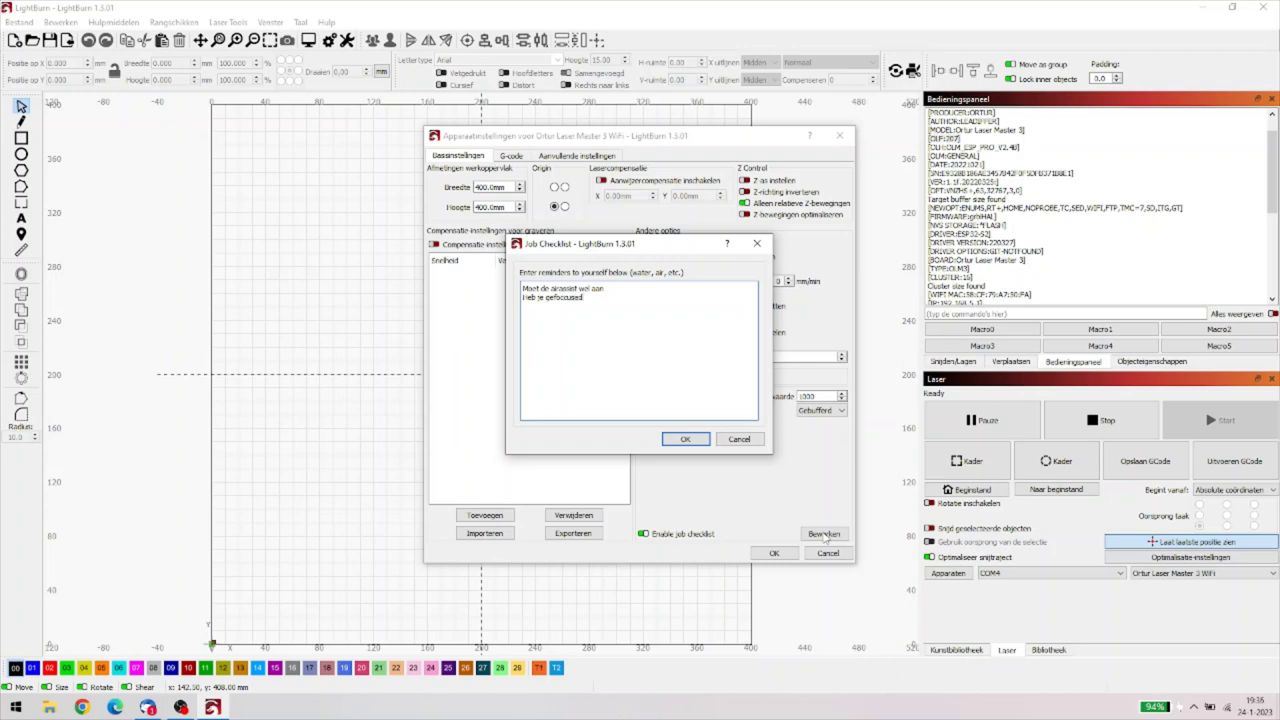
click(685, 439)
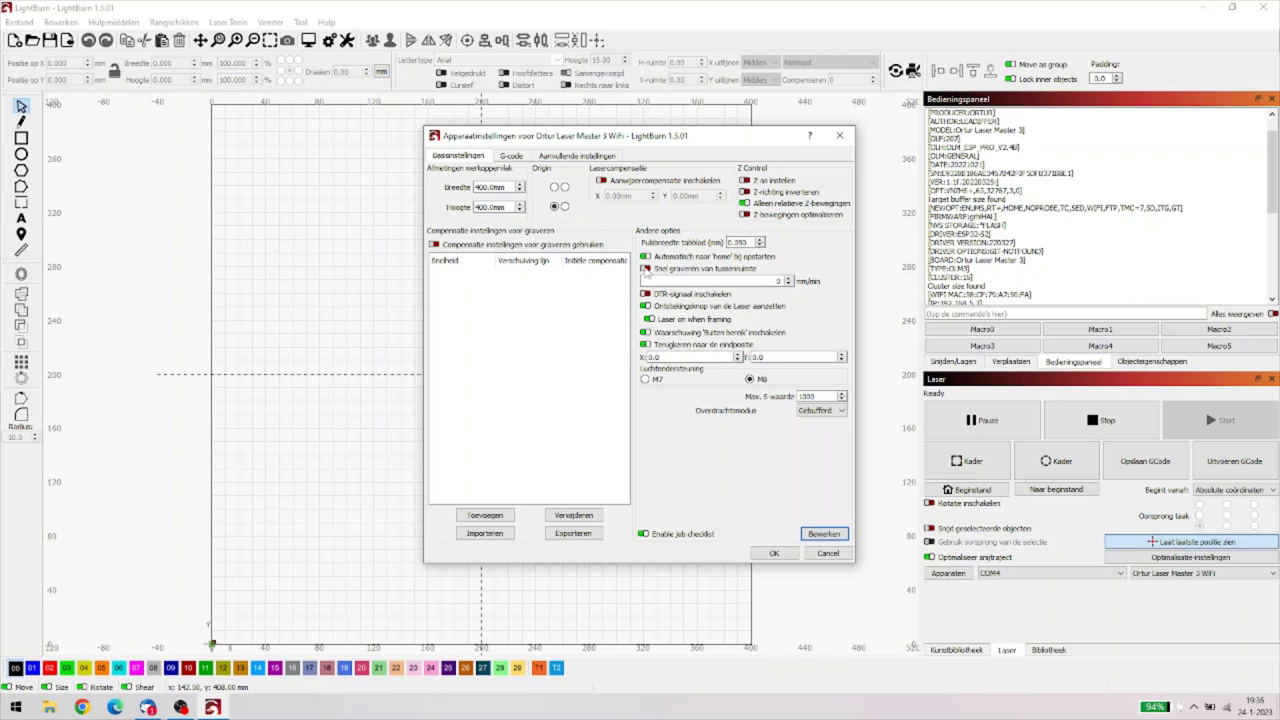
Step: Enable fast whitespace scanning at 6000 mm/min and save the device settings
mouse_move(648, 273)
mouse_move(786, 338)
click(646, 269)
click(646, 269)
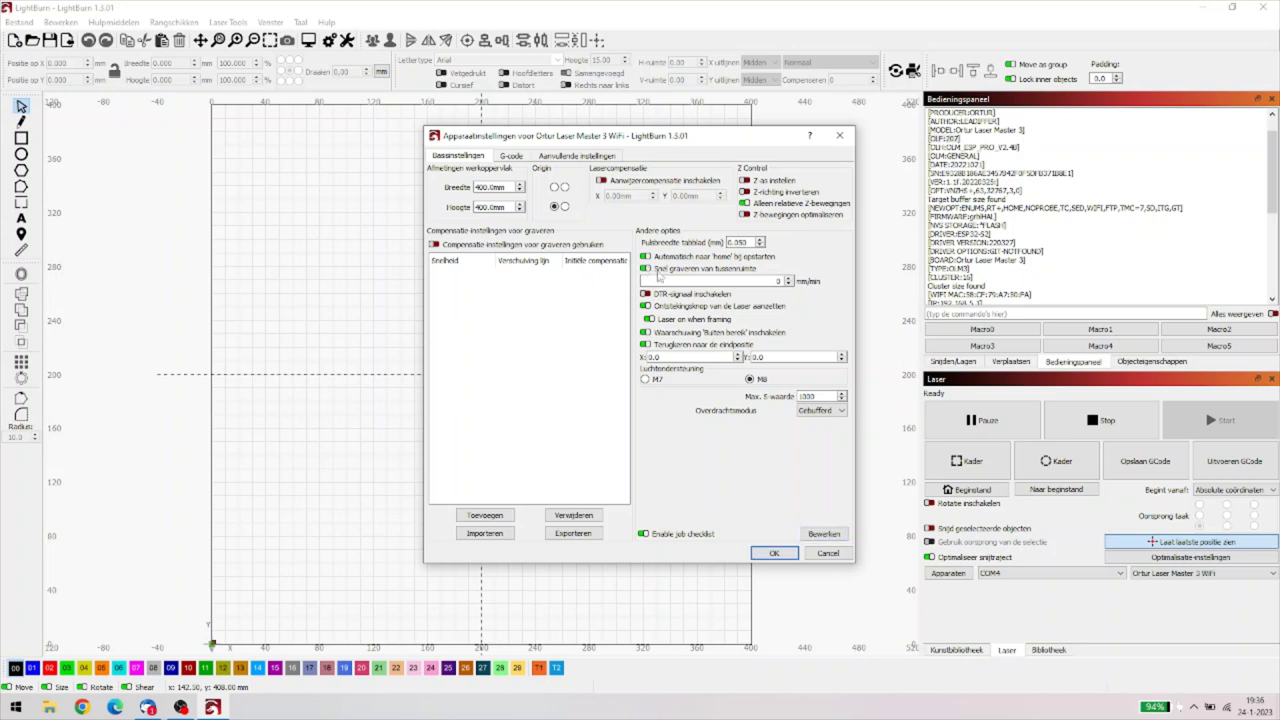
click(766, 281)
text(6000)
click(771, 555)
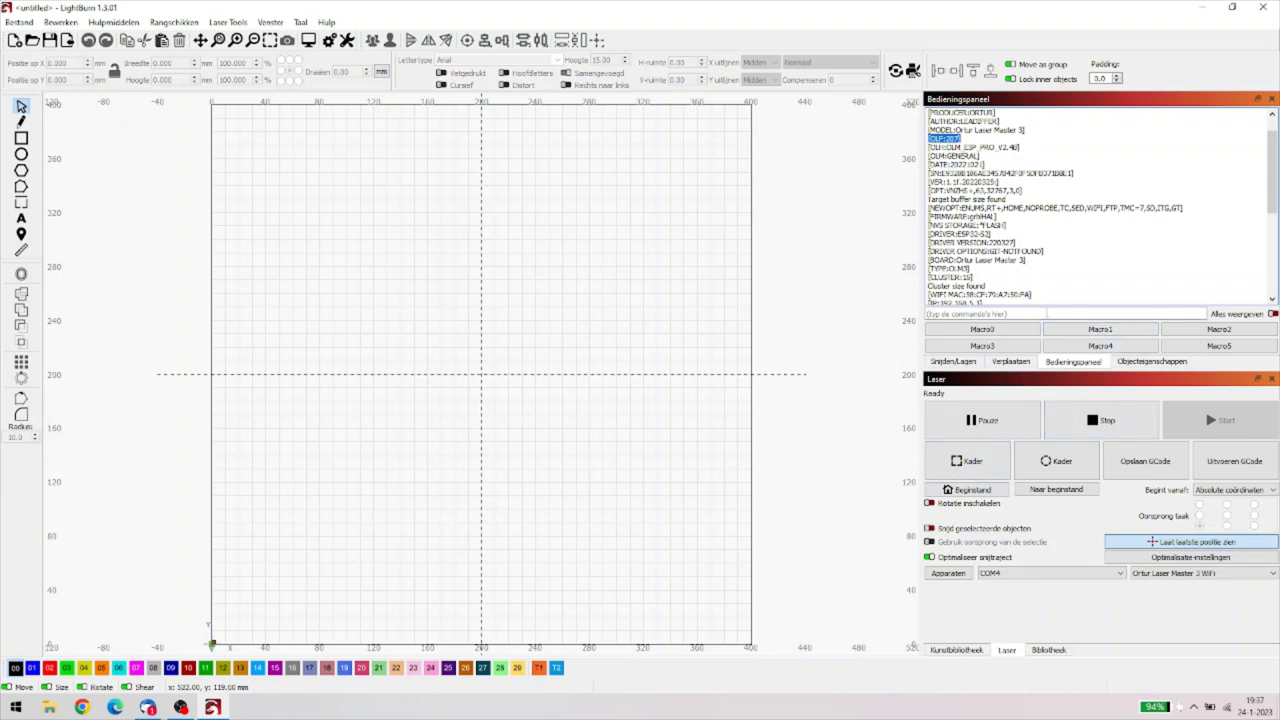
Step: Set the laser's WiFi network name by sending $74=CreBoFun 2,4 in the console
click(1043, 315)
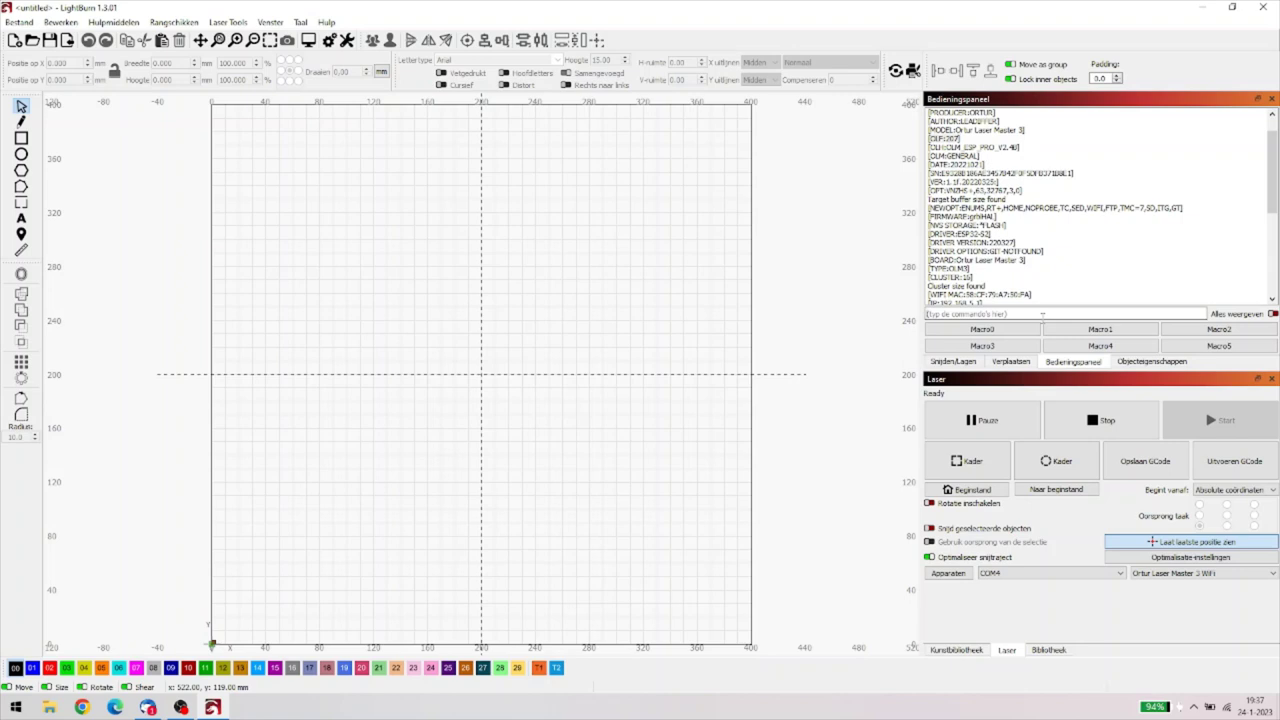
text($)
text(74=OreBoFun 2,4)
key(Return)
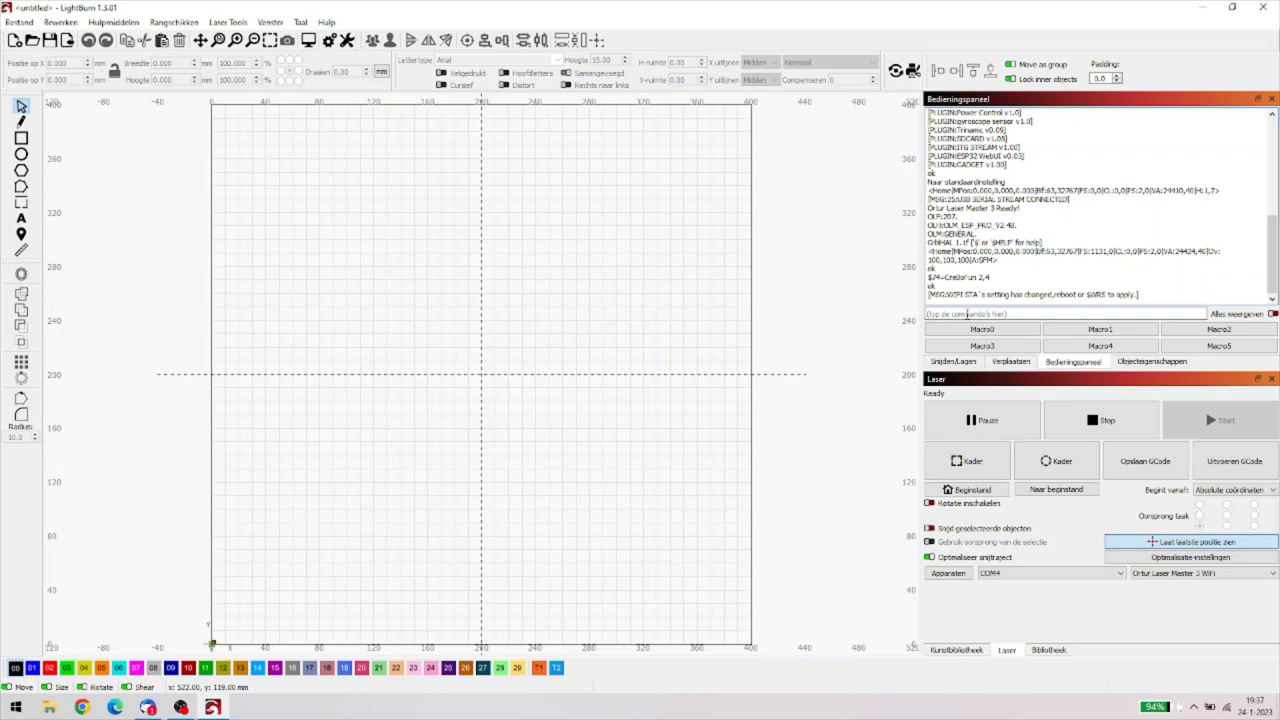
Step: Restart the laser's WiFi with the $WRS console command and look up its assigned IP address
click(967, 313)
text($)
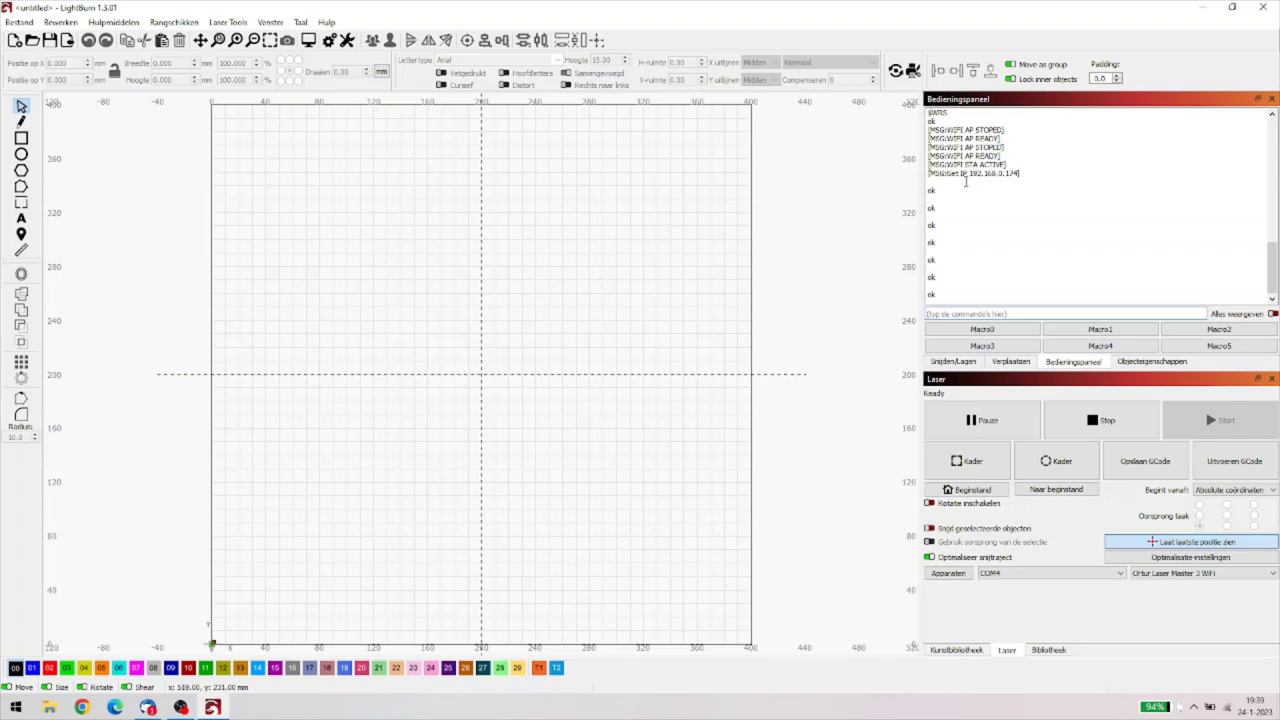
mouse_move(970, 176)
mouse_down()
mouse_move(1022, 177)
mouse_move(968, 175)
mouse_up()
Step: Edit the Ortur Laser Master 3 WiFi device, keeping GRBL-LPC as controller and choosing Ethernet/TCP as its connection
click(948, 573)
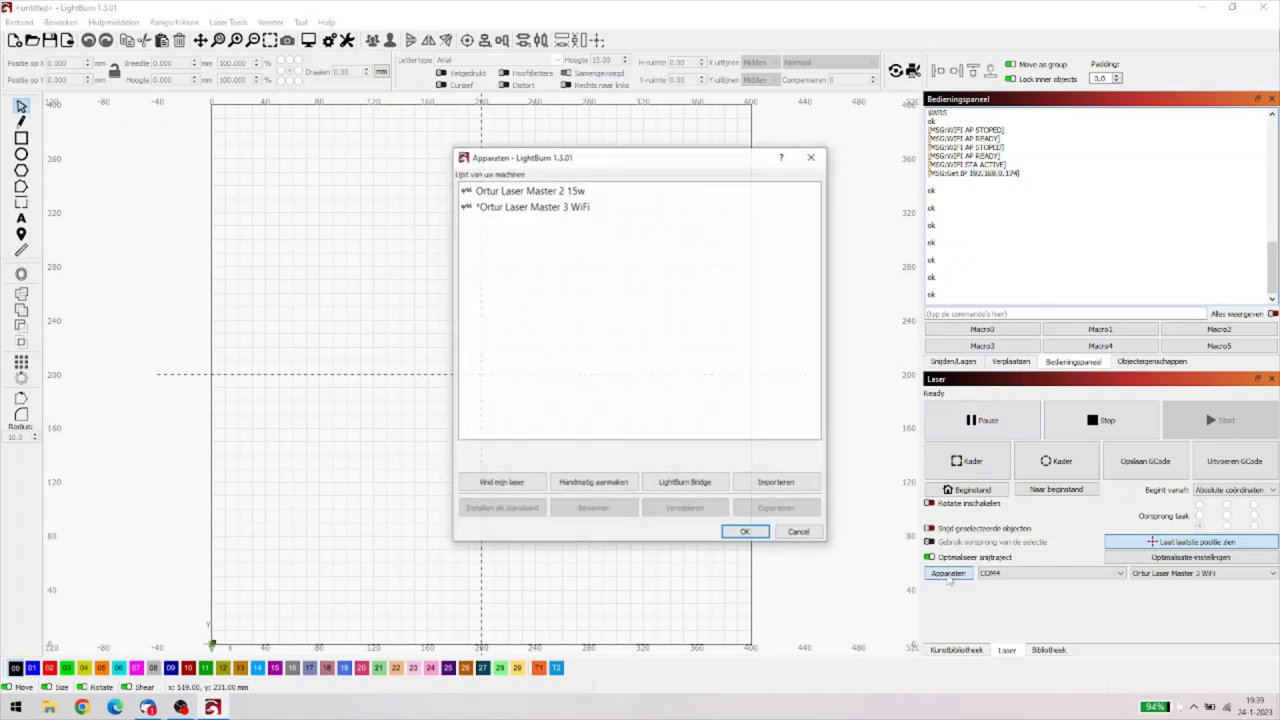
double_click(522, 208)
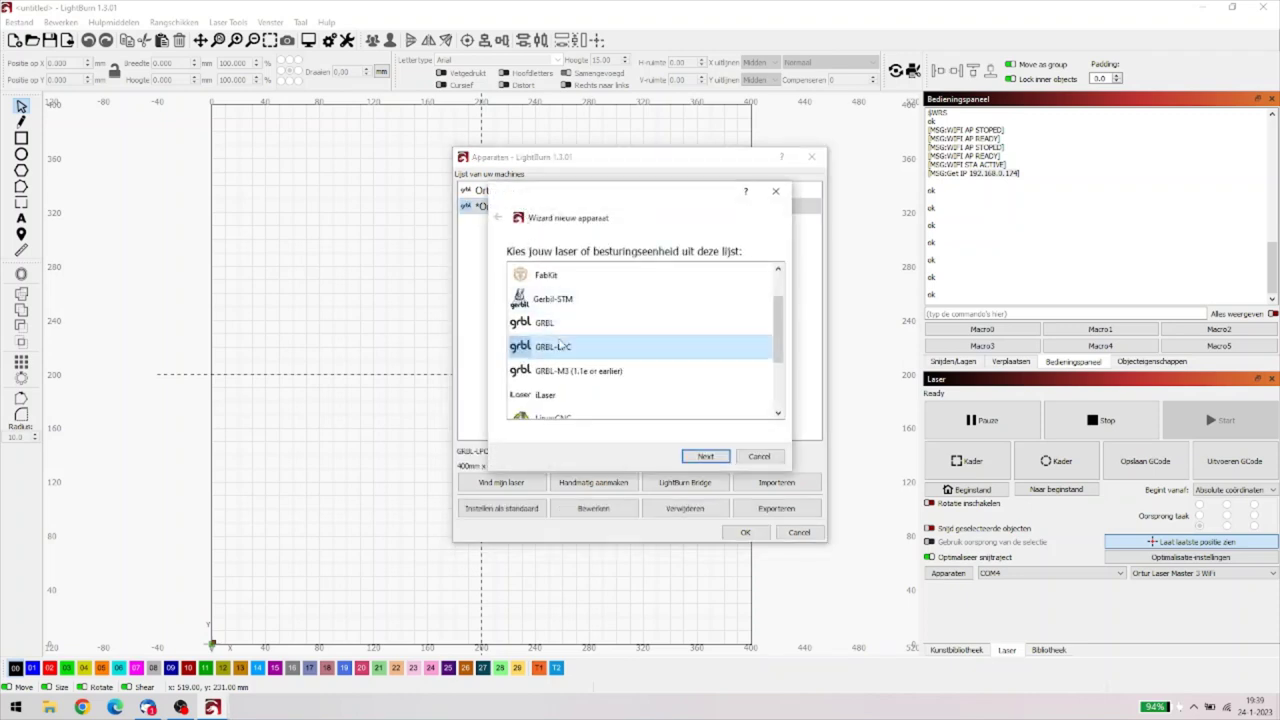
click(706, 456)
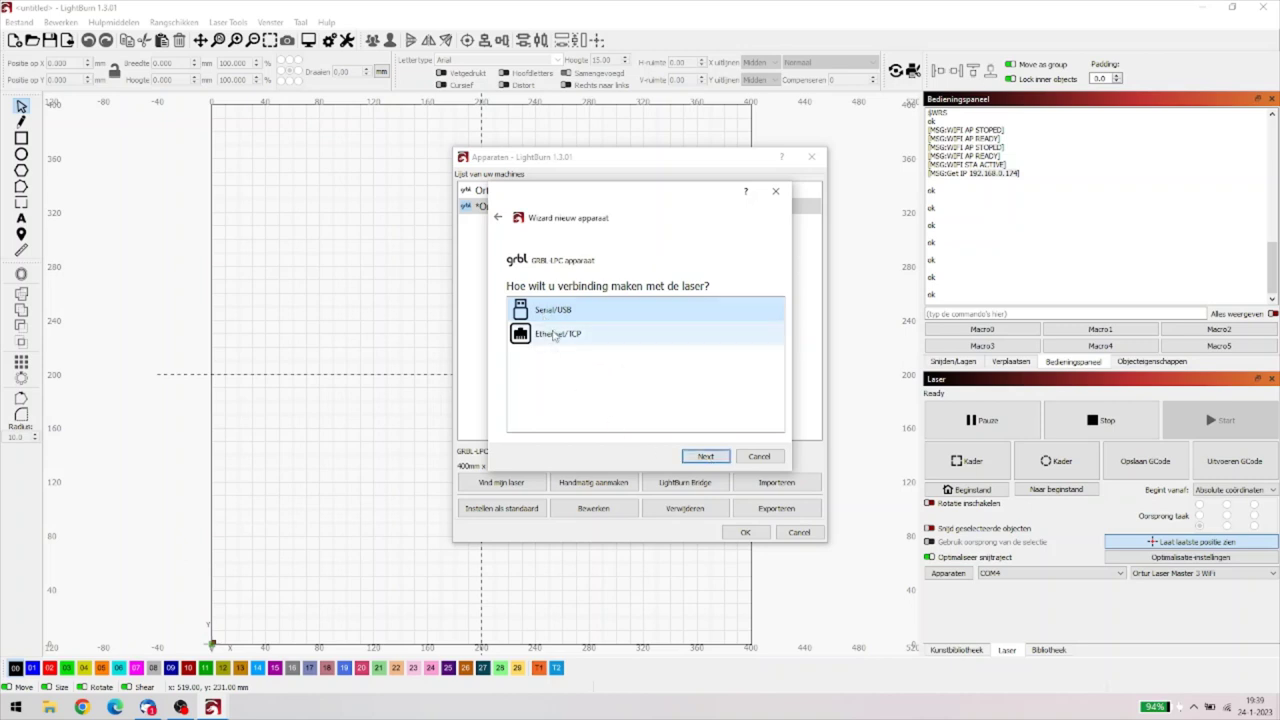
click(557, 337)
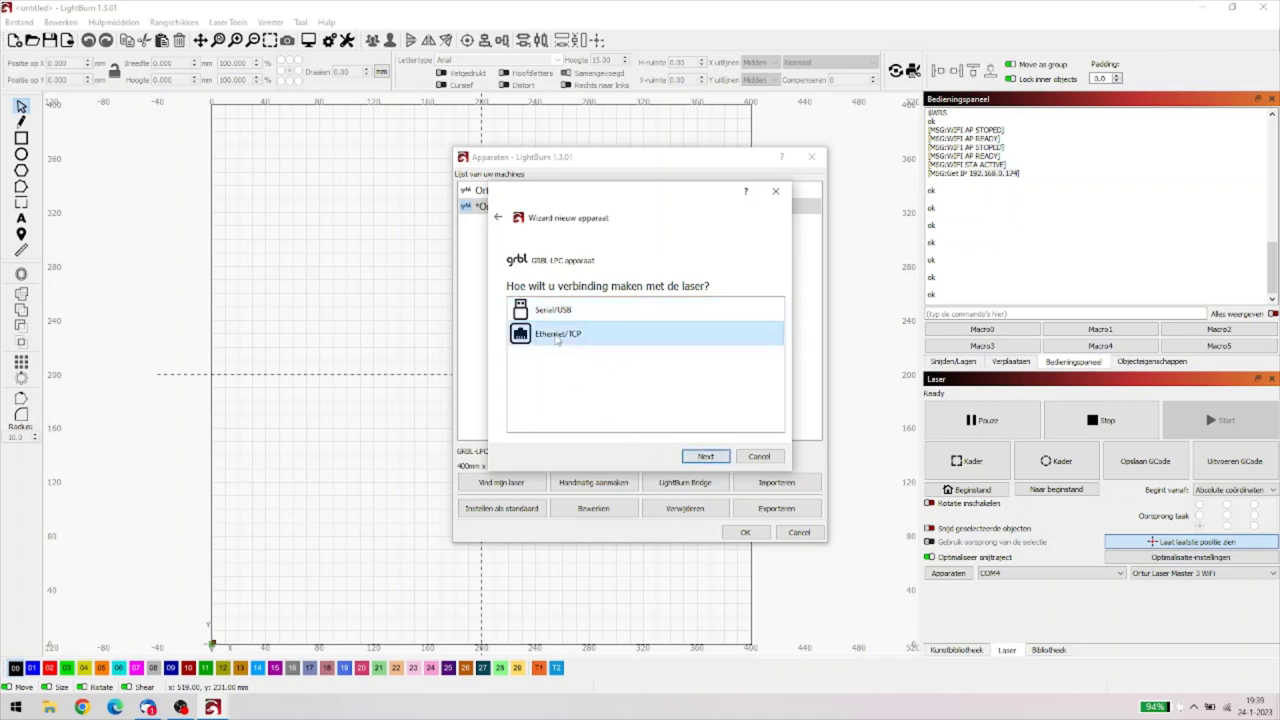
click(705, 457)
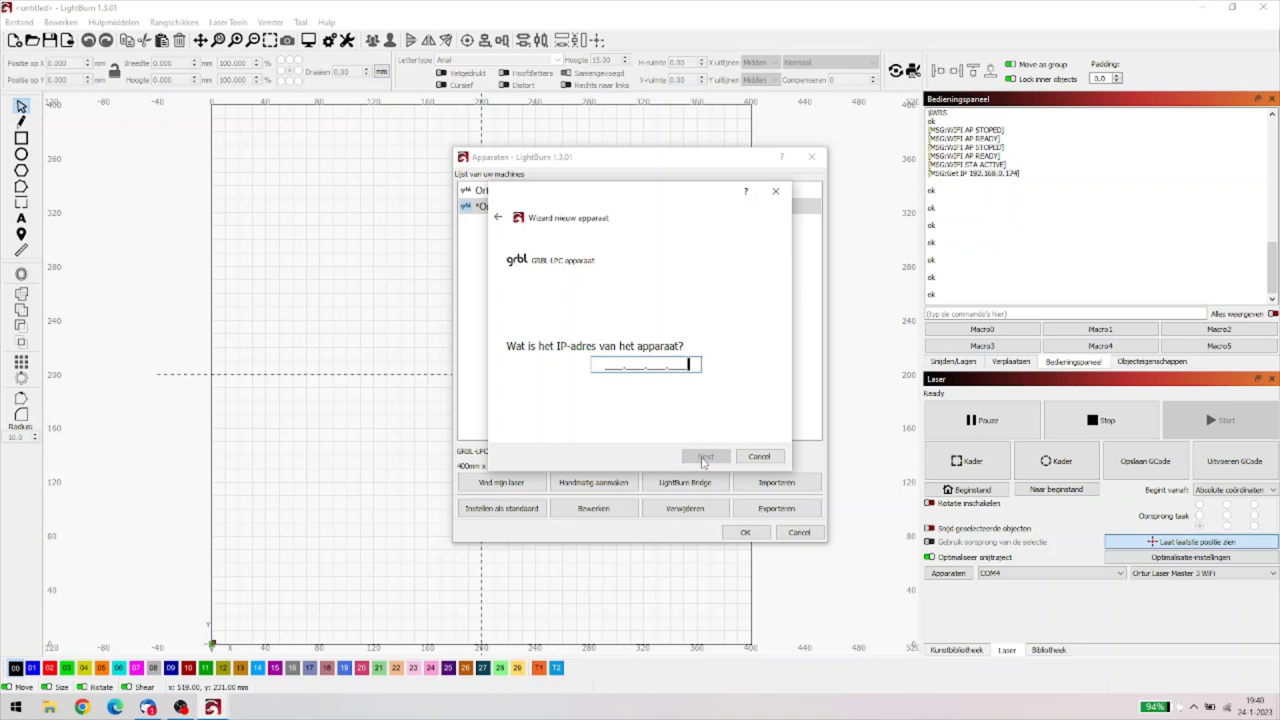
Step: Clear the device's IP address field and enter 192.168.0 as the first three parts of the address
key(BackSpace)
key(BackSpace)
key(BackSpace)
key(BackSpace)
key(BackSpace)
key(BackSpace)
key(BackSpace)
key(BackSpace)
key(BackSpace)
key(BackSpace)
key(BackSpace)
key(BackSpace)
key(BackSpace)
key(BackSpace)
key(BackSpace)
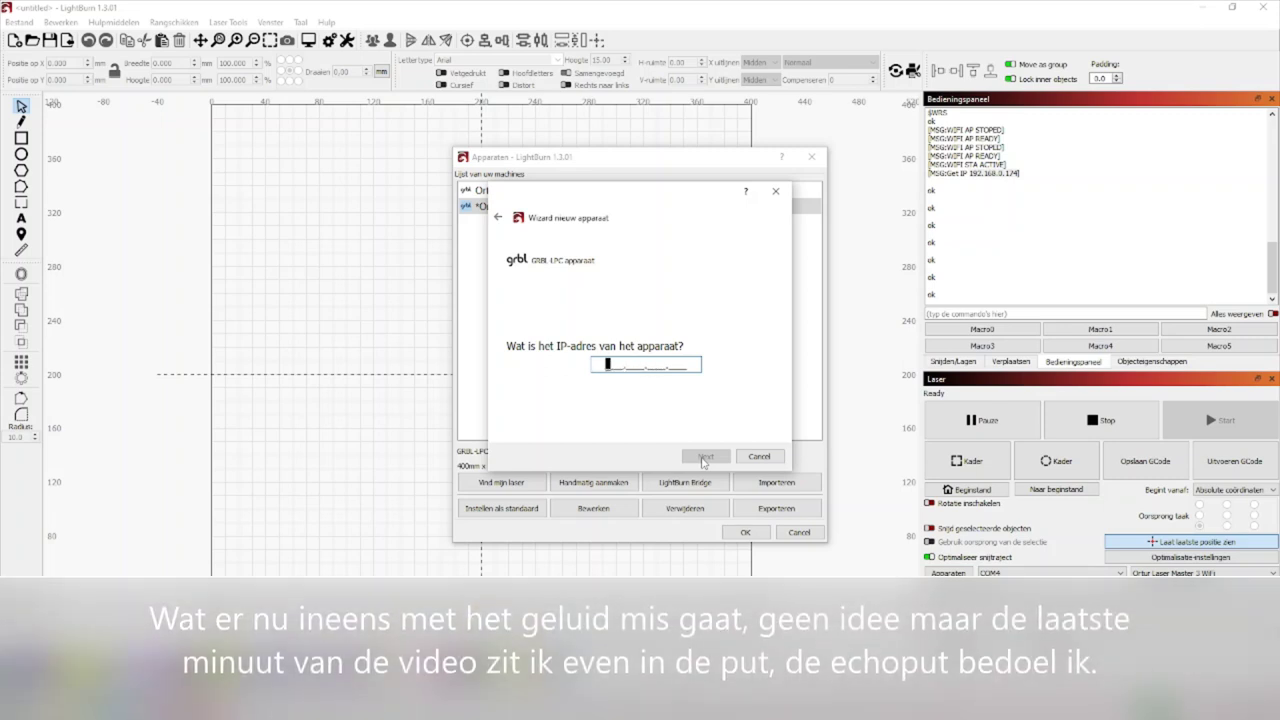
text(192.168.)
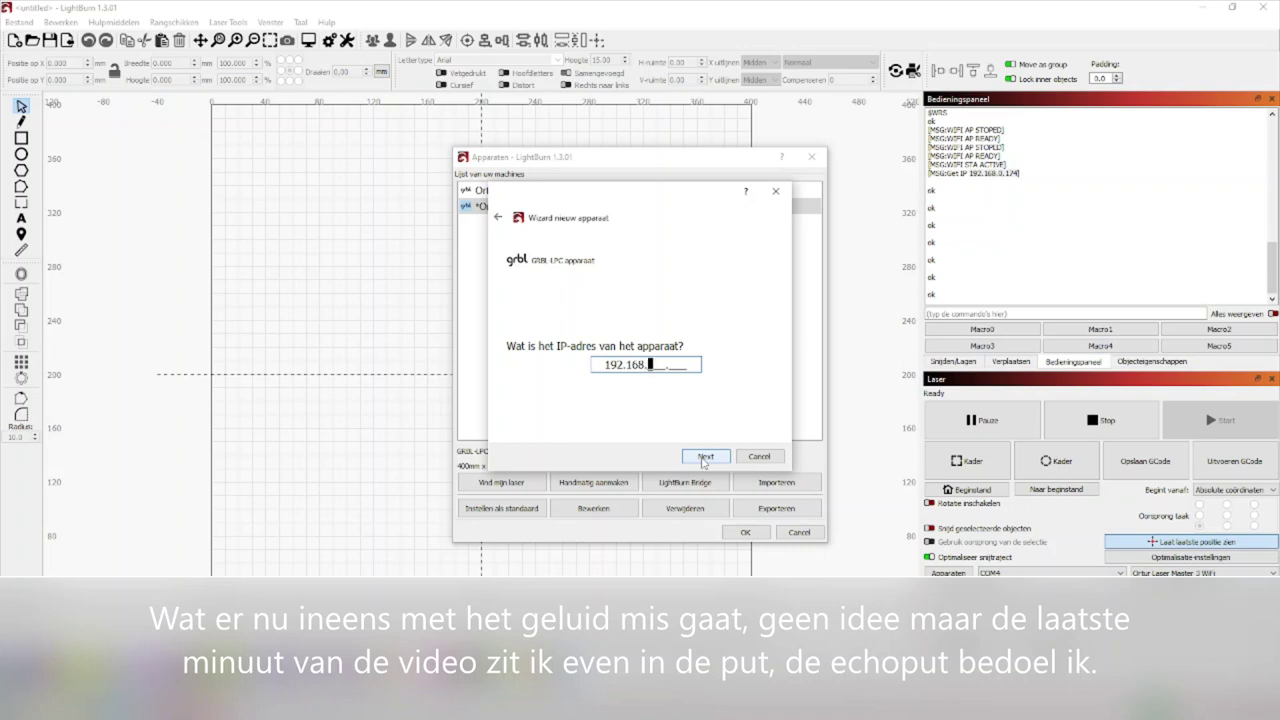
text(0)
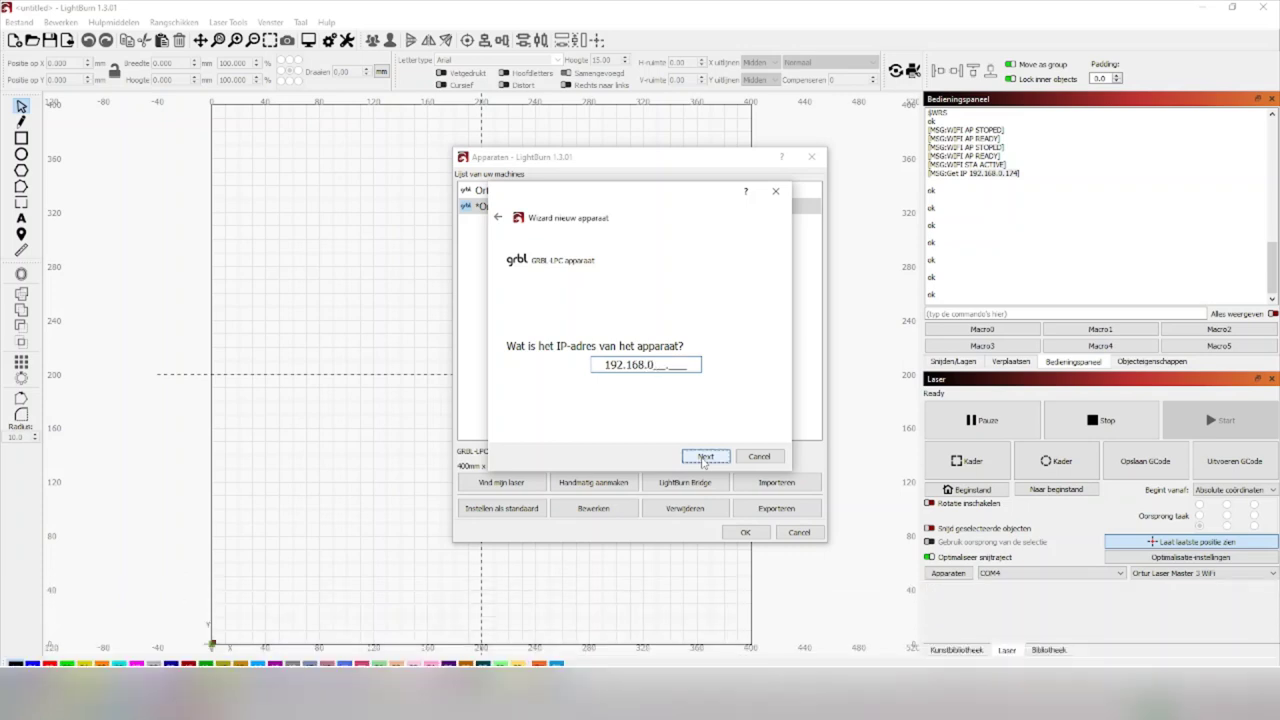
click(676, 365)
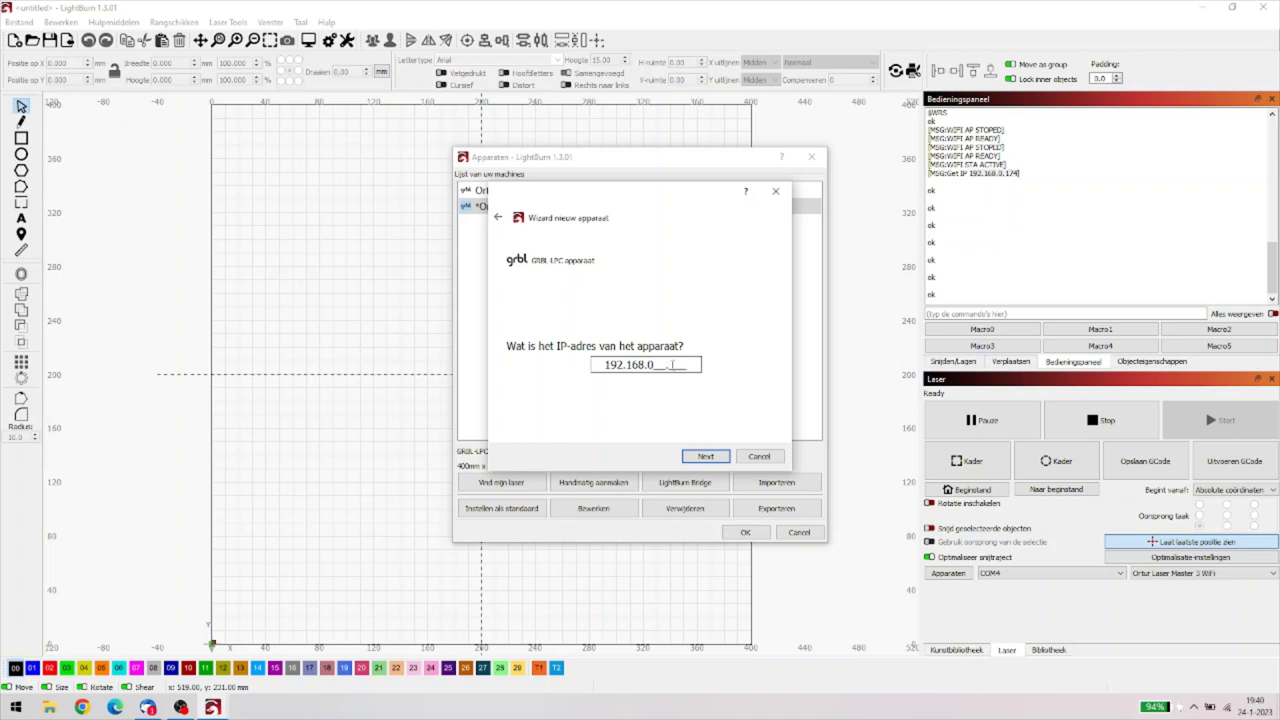